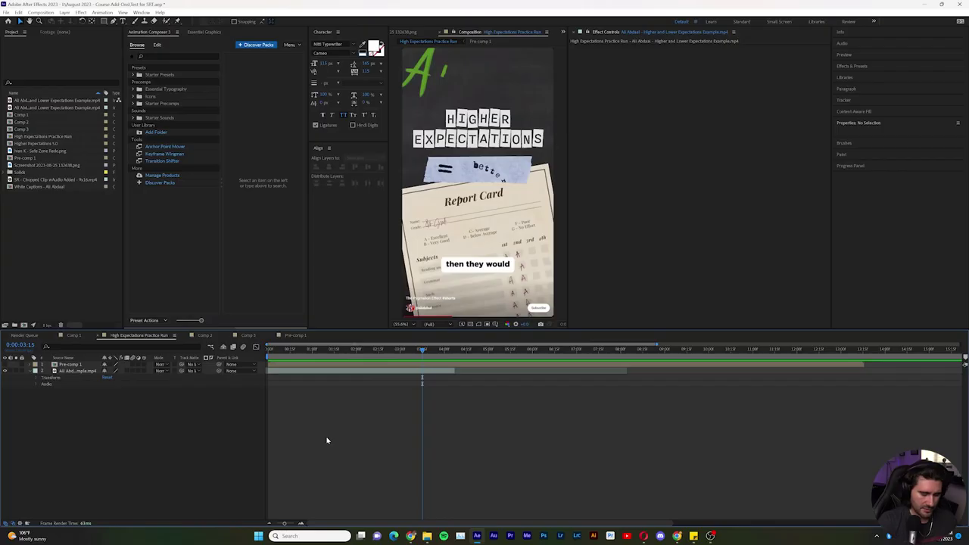
Step: Create Comp 4 from the Social Media Portrait HD preset (1080x1920, 30 fps), confirming the 0:00:05:00 duration
{"action": "key", "text": "ctrl+n"}
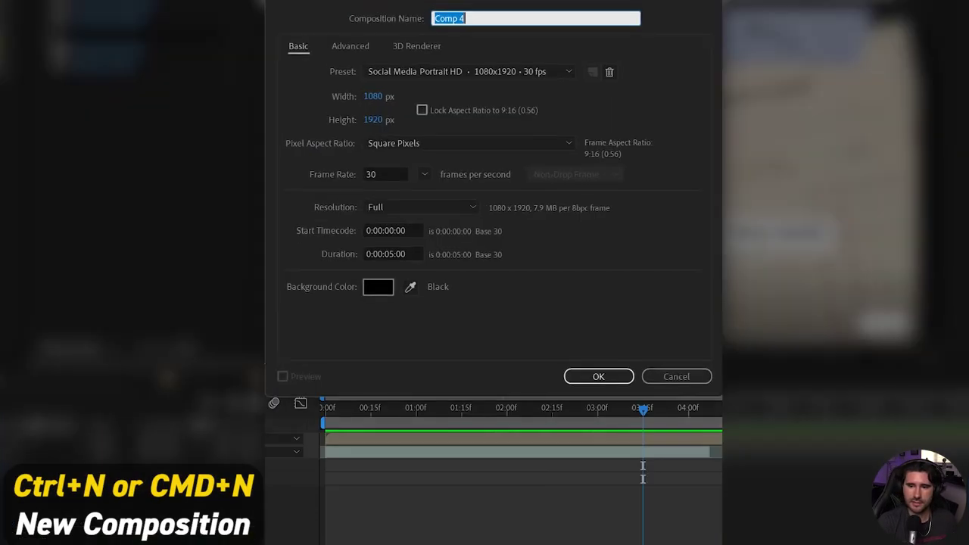
{"action": "left_click", "coordinate": [454, 70]}
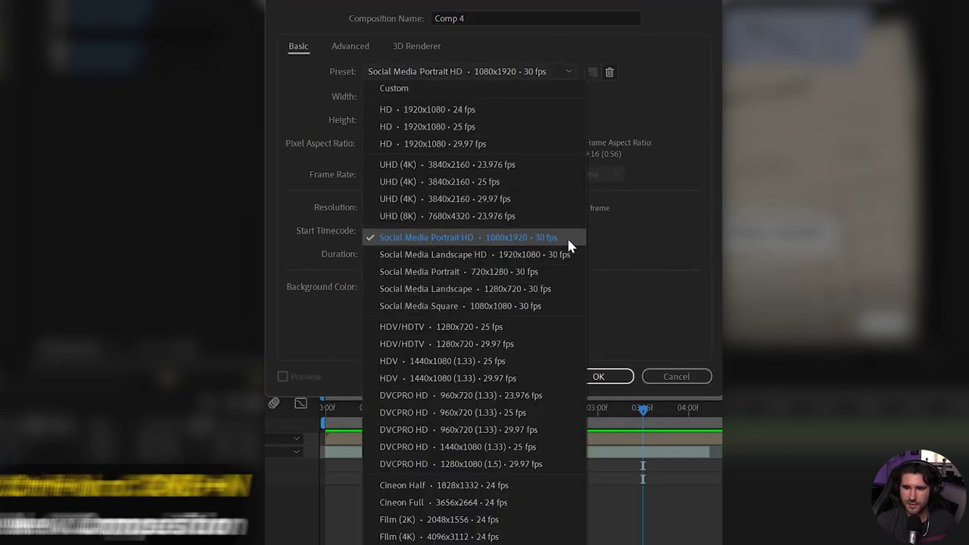
{"action": "left_click", "coordinate": [542, 236]}
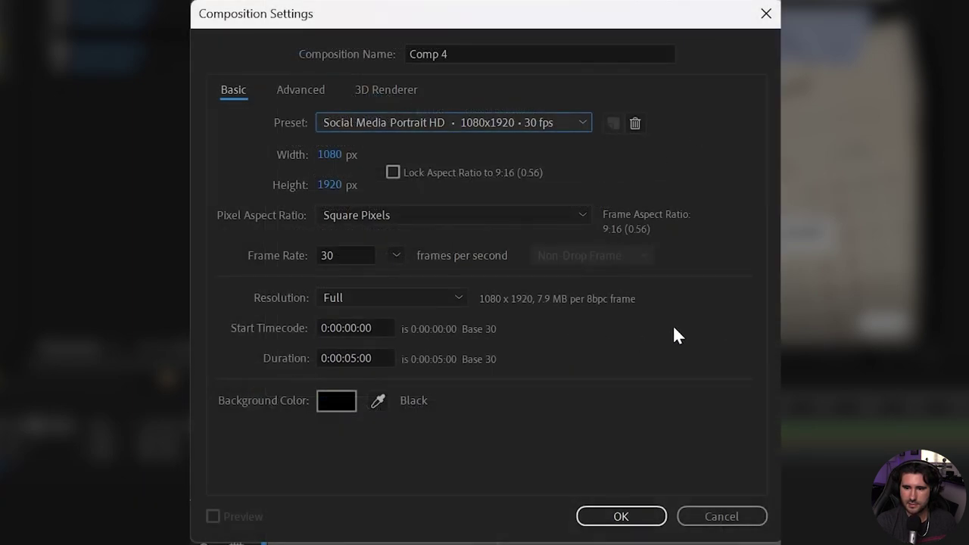
{"action": "left_click", "coordinate": [358, 359]}
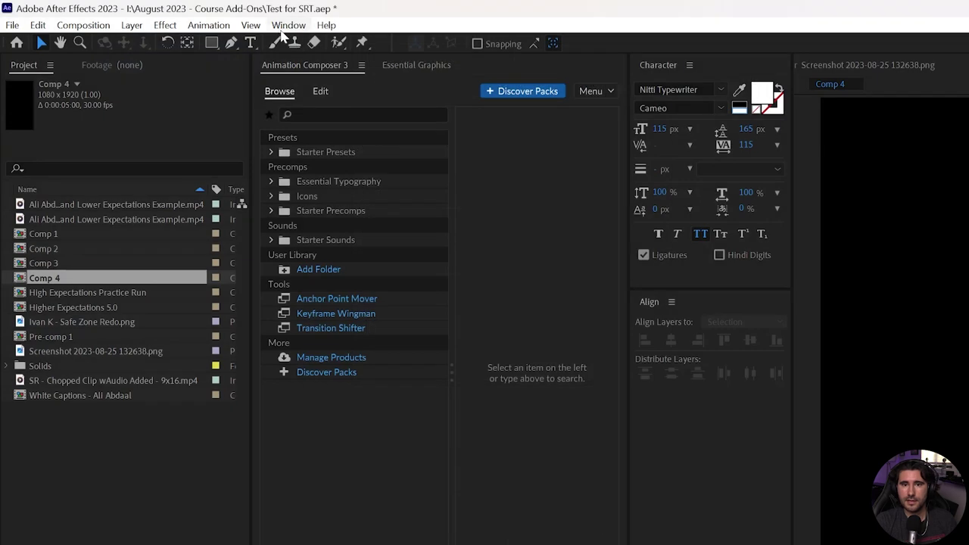
Step: Confirm the Character and Align panels are shown, with Nitti Typewriter Cameo, 115 px and All Caps
{"action": "left_click", "coordinate": [288, 25]}
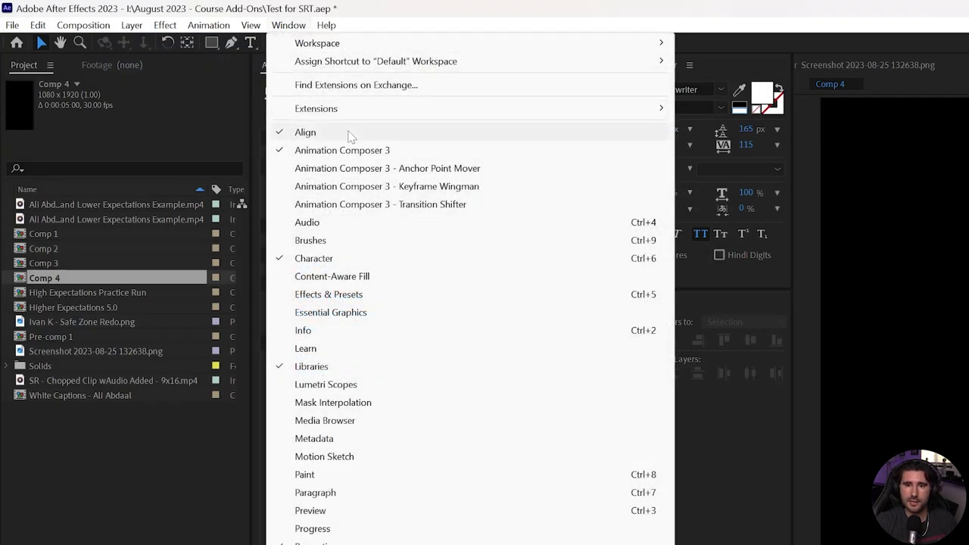
{"action": "left_click", "coordinate": [721, 431]}
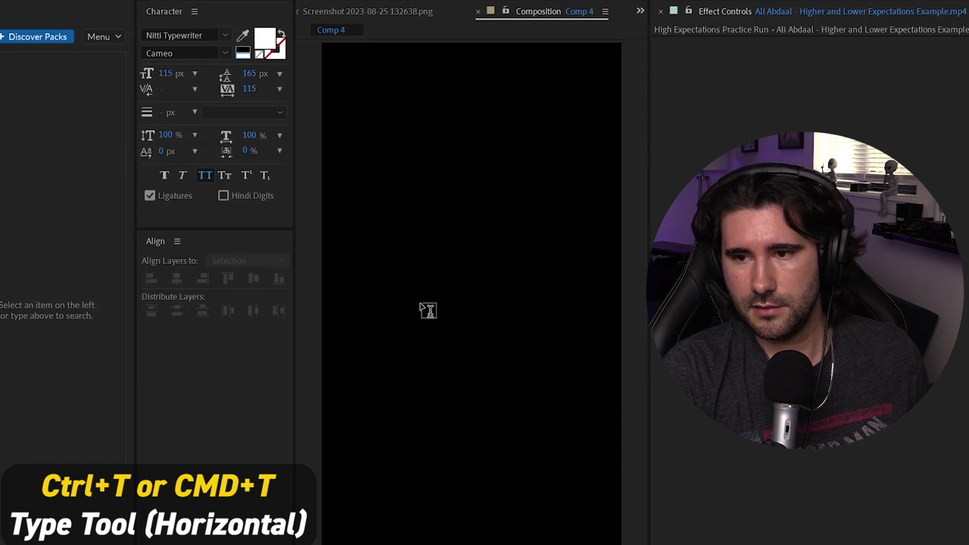
Step: Type a new text layer reading HIGHER and EXPECTATIONS on two lines
{"action": "left_click", "coordinate": [413, 266]}
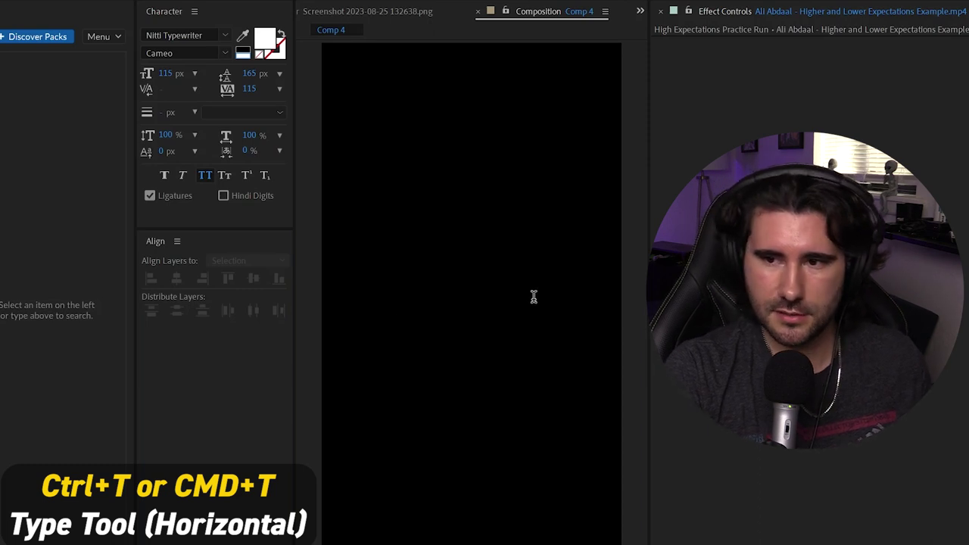
{"action": "type", "text": "higher"}
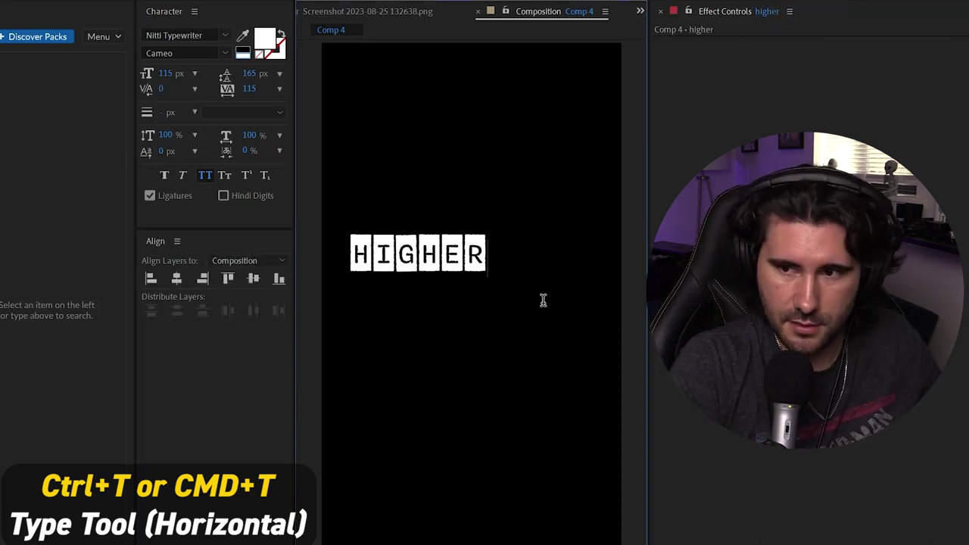
{"action": "key", "text": "Return"}
{"action": "type", "text": "expect"}
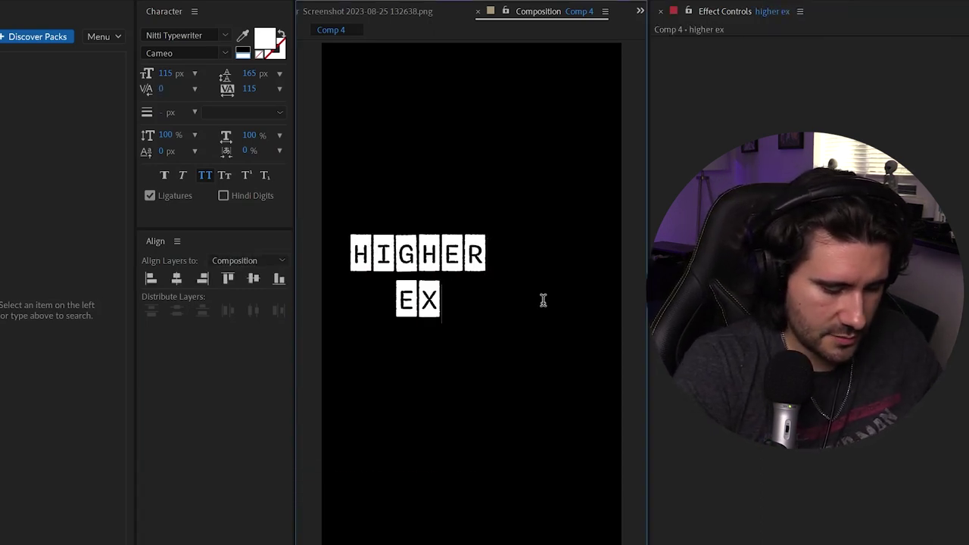
{"action": "type", "text": "ations"}
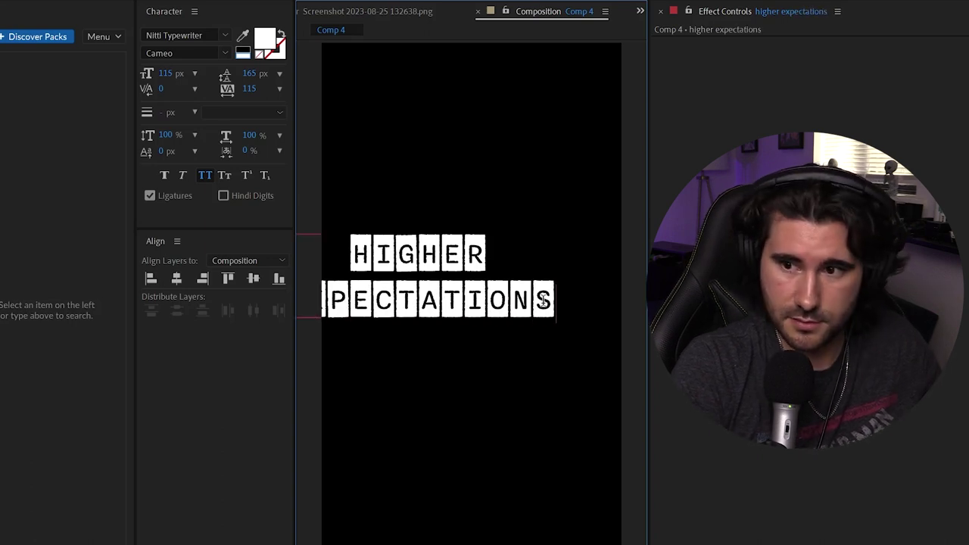
Step: Centre the text layer horizontally and vertically in the comp
{"action": "left_click", "coordinate": [176, 278]}
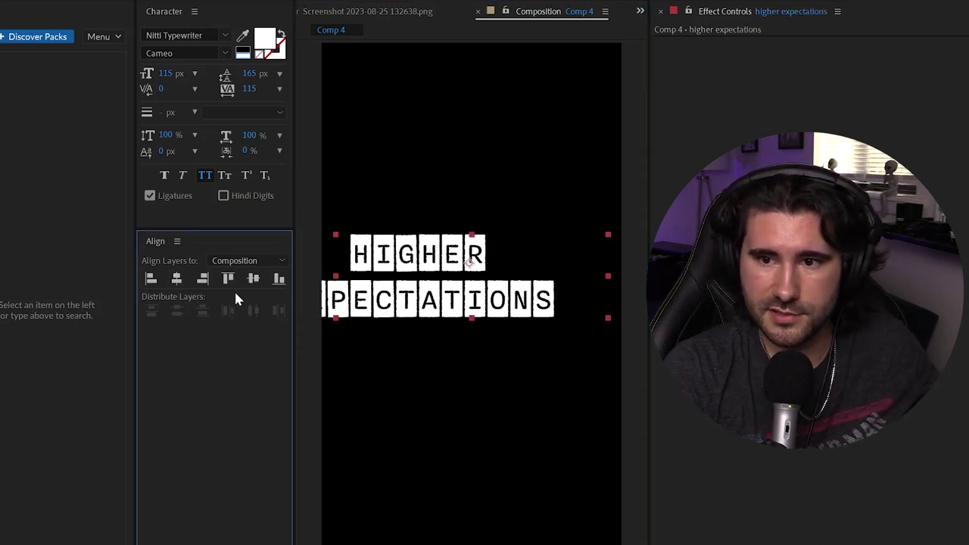
{"action": "left_click", "coordinate": [177, 278]}
{"action": "left_click", "coordinate": [253, 278]}
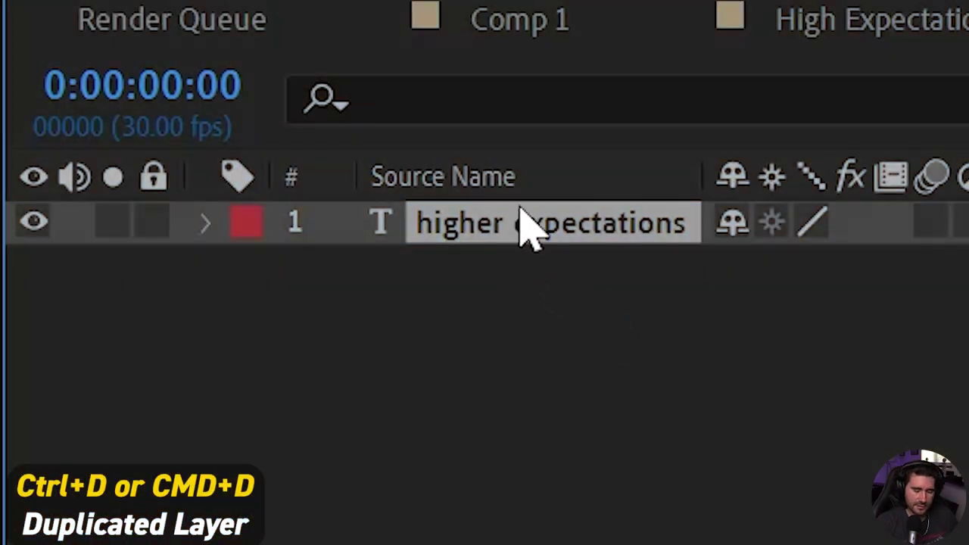
Step: Duplicate the text layer, start the copy near 01:00f and trim the original to end at 01:01f
{"action": "key", "text": "ctrl+d"}
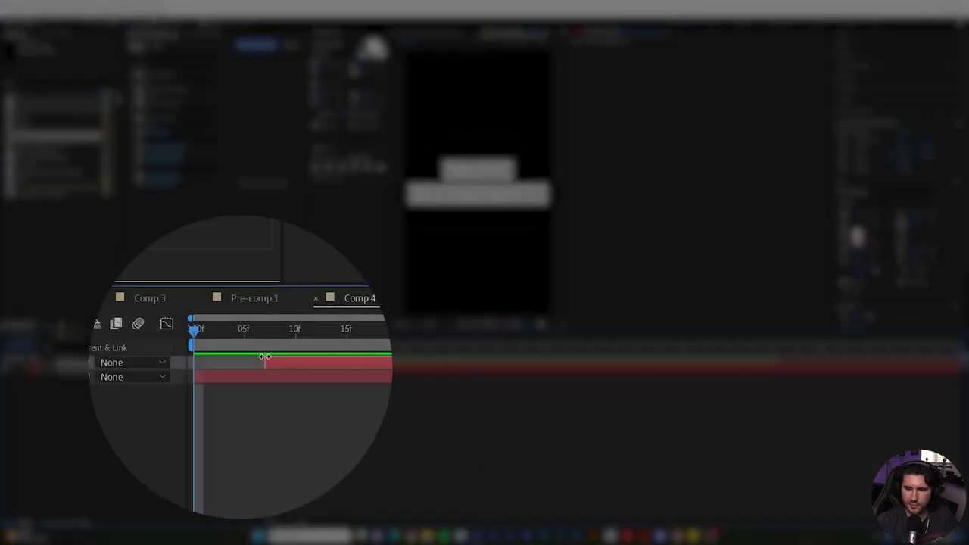
{"action": "left_click_drag", "start_coordinate": [458, 366], "coordinate": [493, 367]}
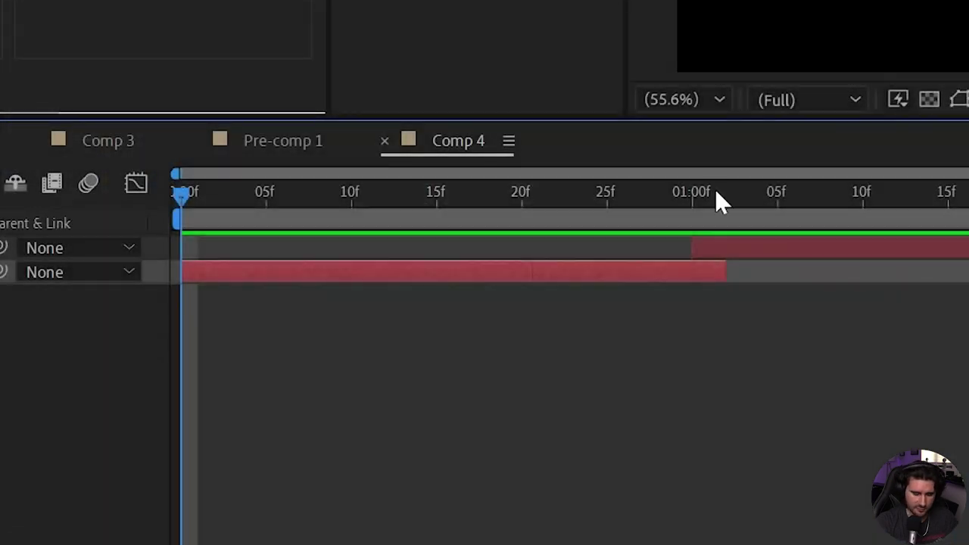
{"action": "left_click", "coordinate": [714, 194]}
{"action": "scroll", "coordinate": [780, 201], "scroll_direction": "up", "scroll_amount": 3}
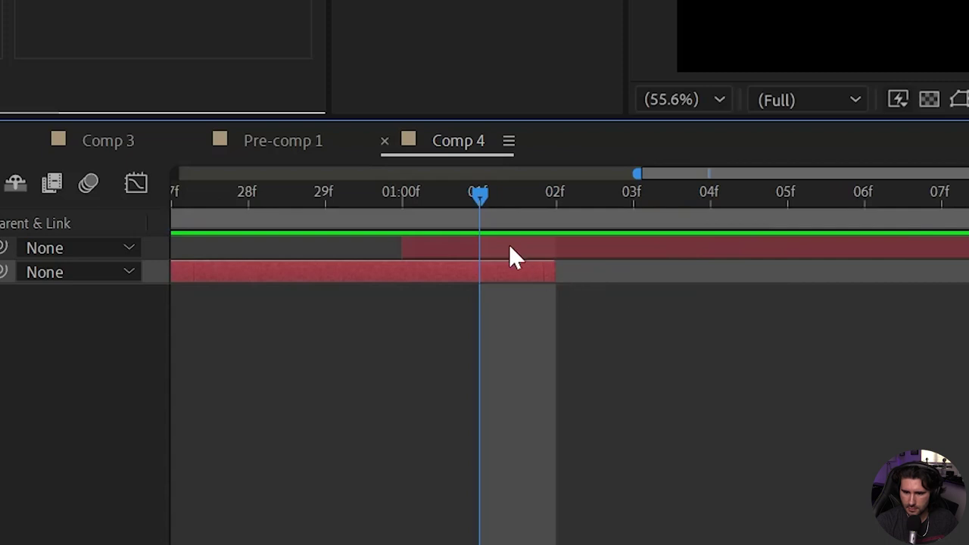
{"action": "left_click_drag", "start_coordinate": [526, 273], "coordinate": [488, 274]}
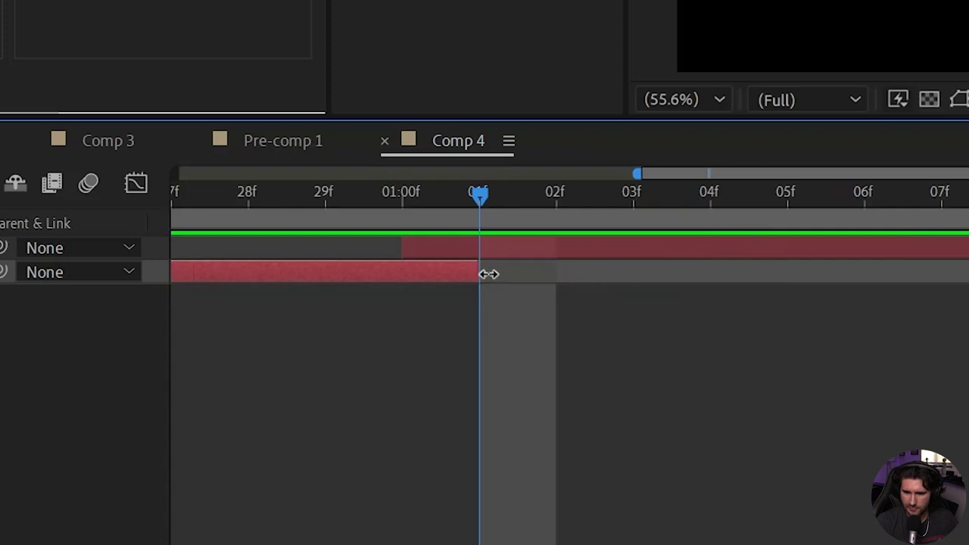
{"action": "scroll", "coordinate": [504, 206], "scroll_direction": "down", "scroll_amount": 3}
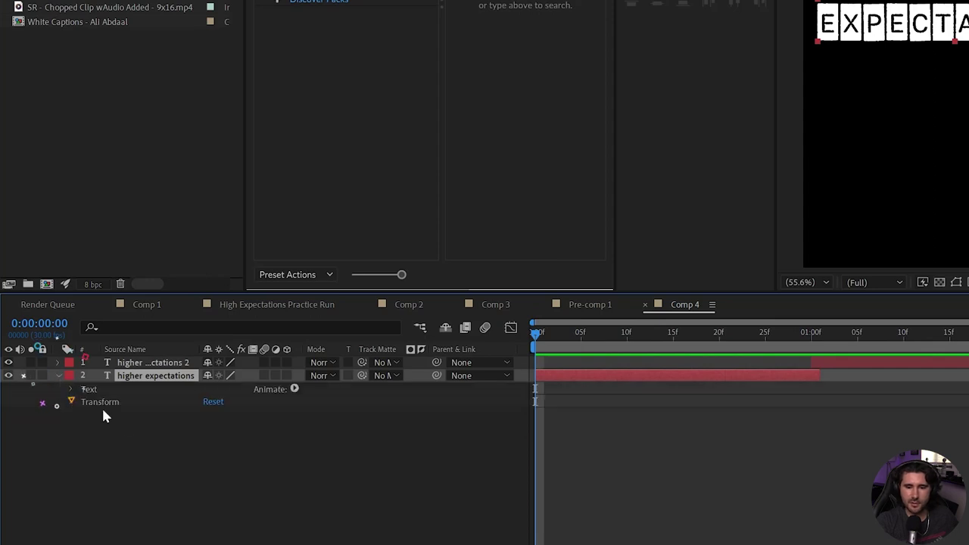
Step: Create Animator 1 with Position, then add Rotation and Scale properties to it
{"action": "left_click", "coordinate": [294, 389]}
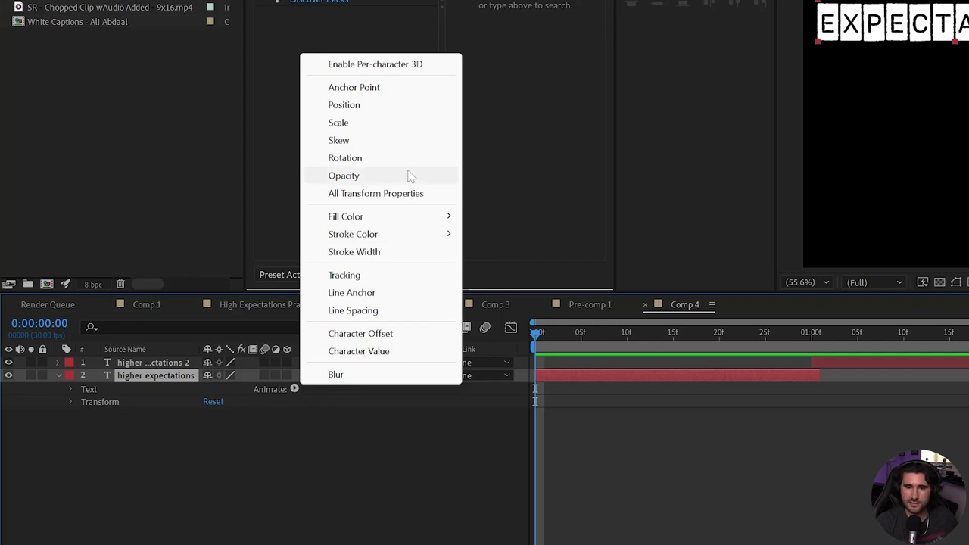
{"action": "left_click", "coordinate": [367, 107]}
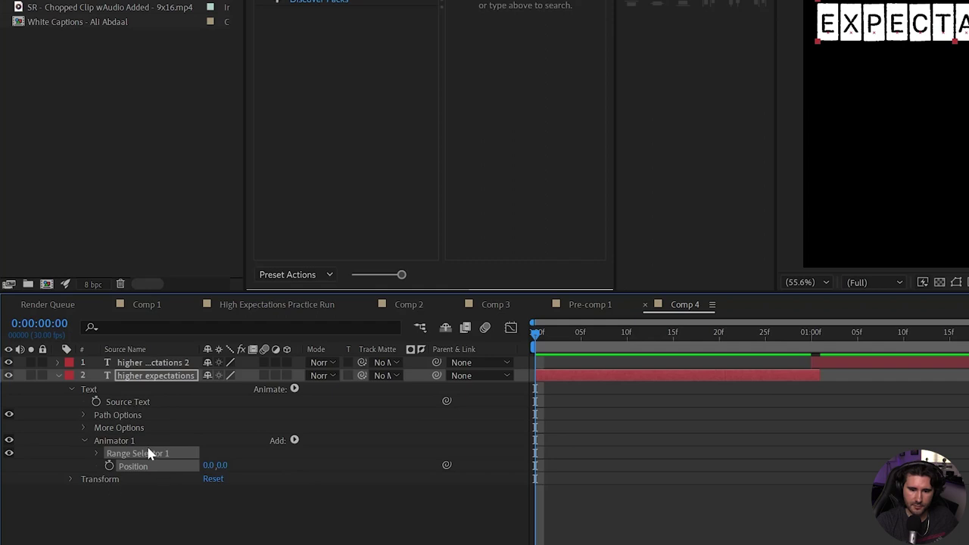
{"action": "left_click", "coordinate": [295, 444]}
{"action": "mouse_move", "coordinate": [327, 446]}
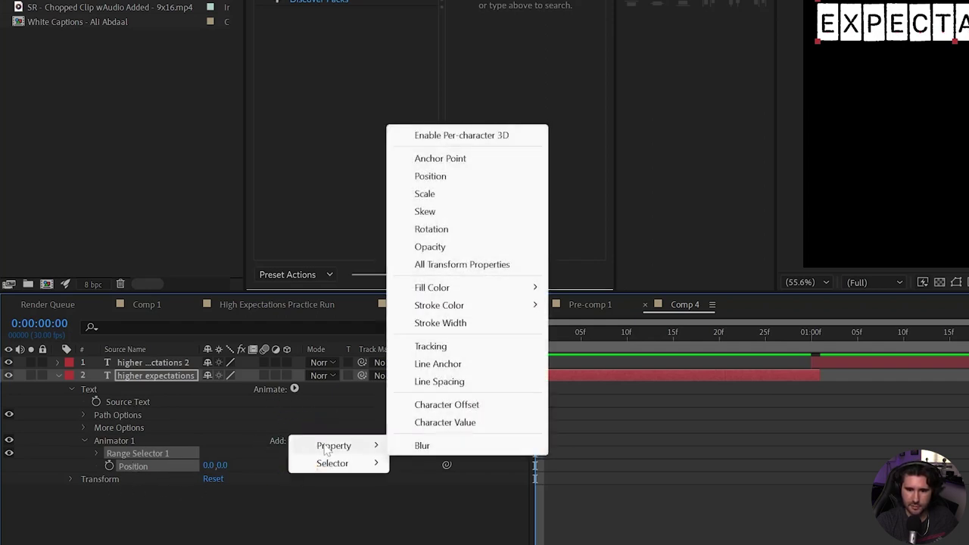
{"action": "left_click", "coordinate": [431, 229]}
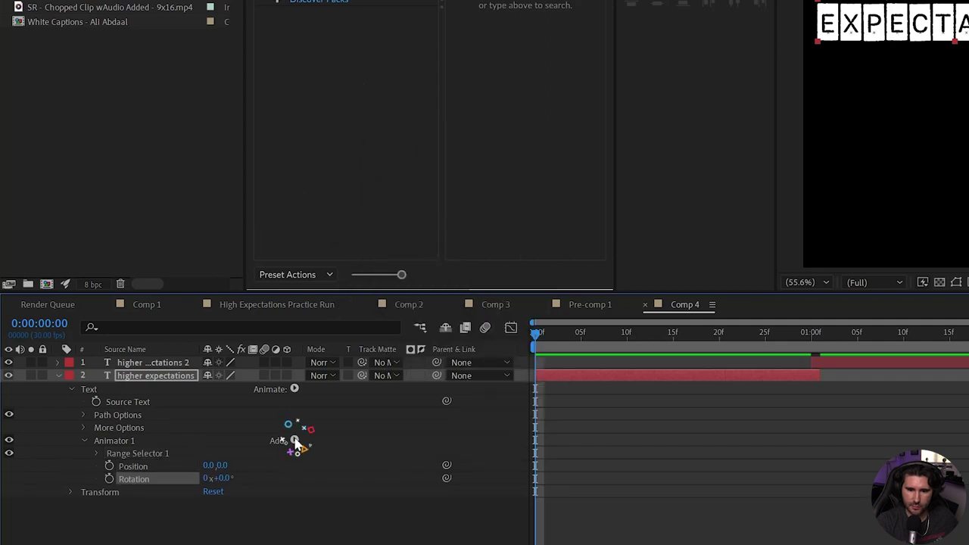
{"action": "left_click", "coordinate": [296, 444]}
{"action": "mouse_move", "coordinate": [322, 448]}
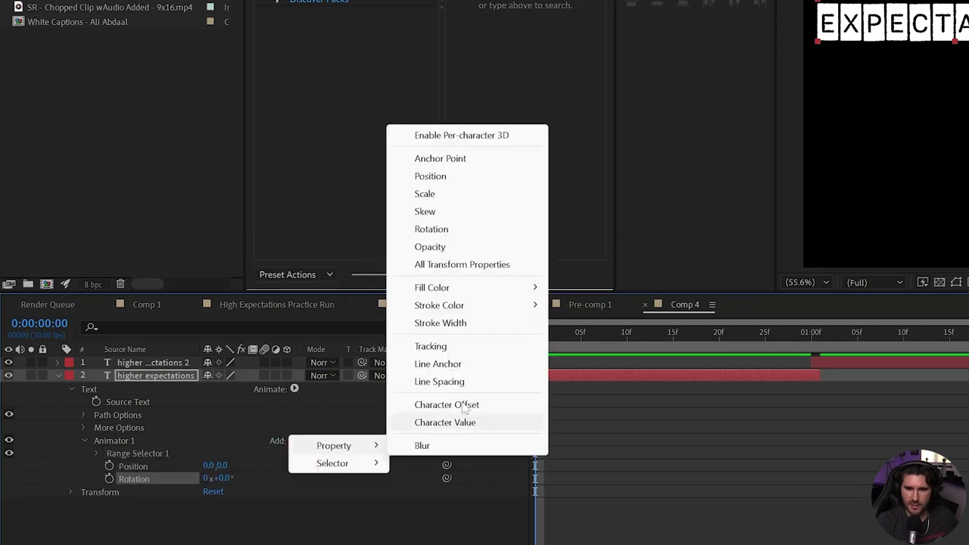
{"action": "left_click", "coordinate": [461, 195]}
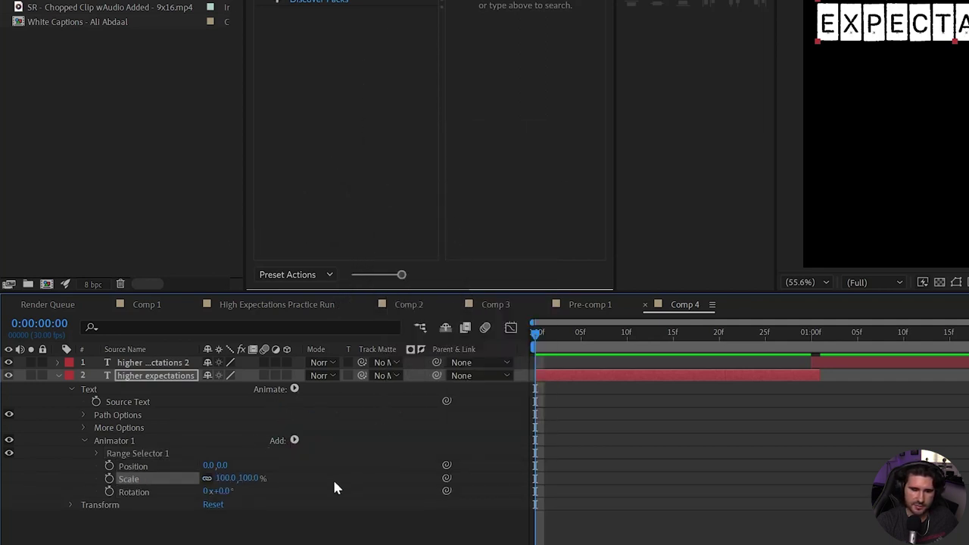
Step: In Range Selector 1 Advanced, set Shape to Ramp Up, Ease Low to 100% and Randomize Order On
{"action": "left_click", "coordinate": [97, 311]}
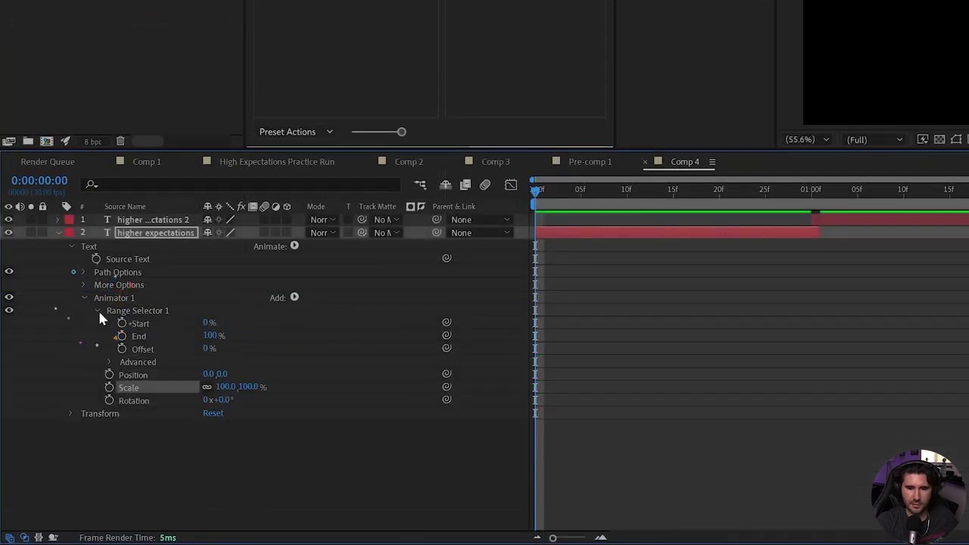
{"action": "left_click", "coordinate": [111, 362]}
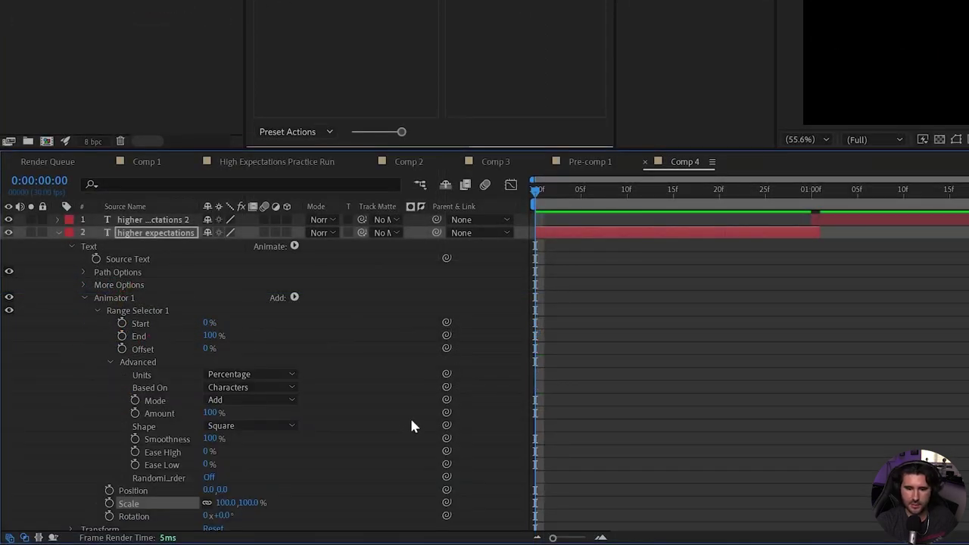
{"action": "scroll", "coordinate": [371, 401], "scroll_direction": "down", "scroll_amount": 1}
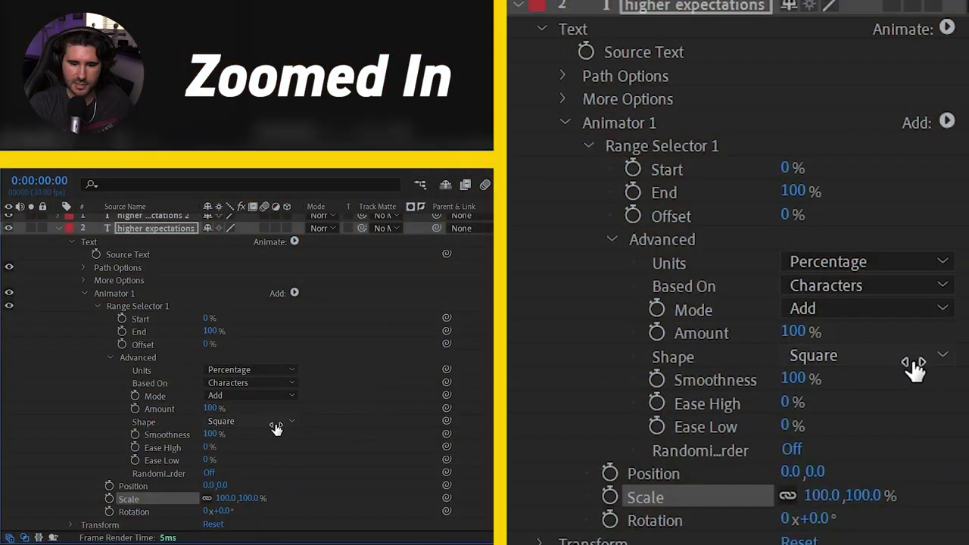
{"action": "left_click", "coordinate": [281, 422]}
{"action": "left_click", "coordinate": [278, 457]}
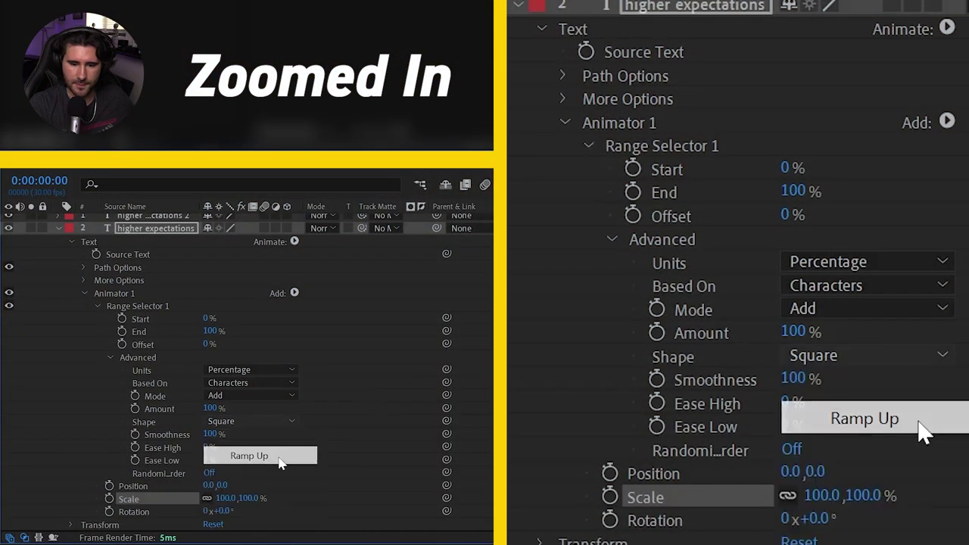
{"action": "left_click", "coordinate": [208, 452]}
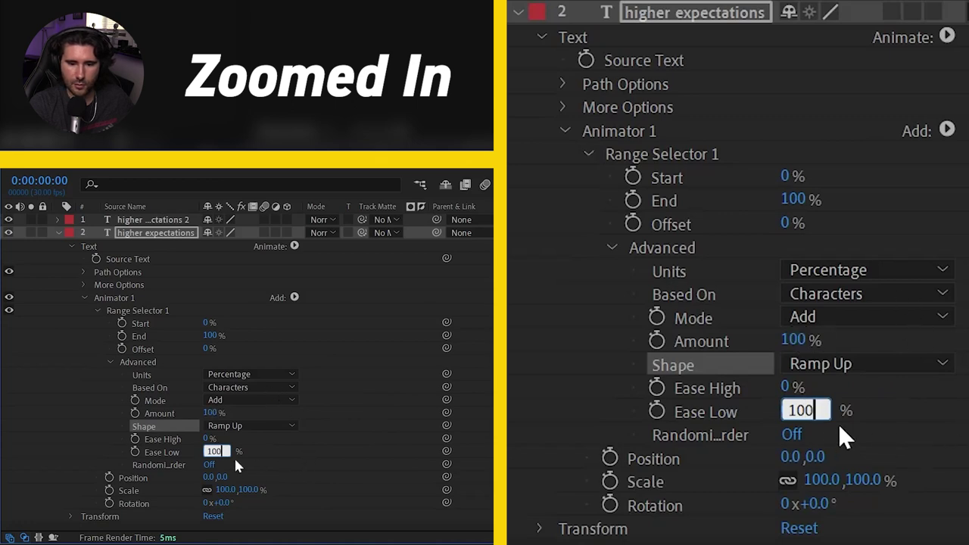
{"action": "type", "text": "100"}
{"action": "key", "text": "Return"}
{"action": "left_click", "coordinate": [209, 465]}
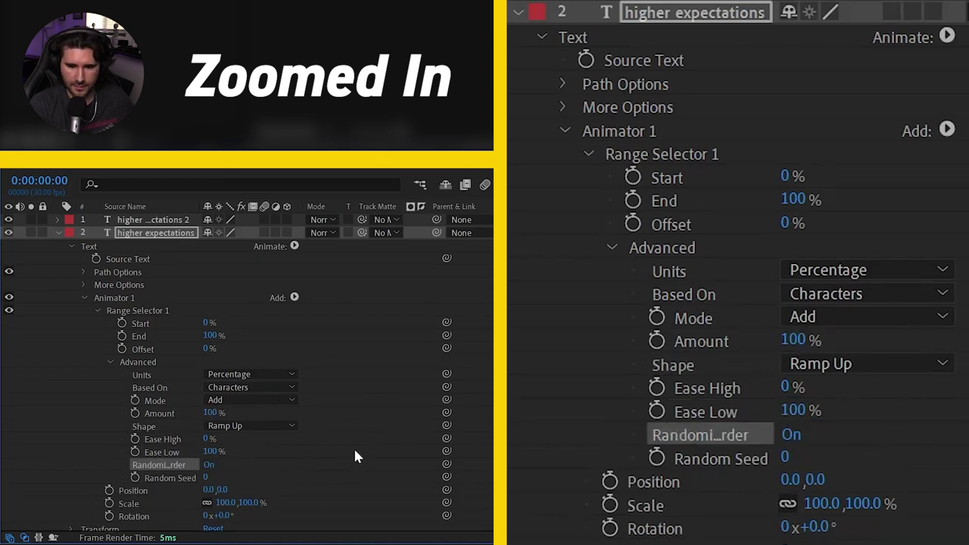
{"action": "scroll", "coordinate": [353, 453], "scroll_direction": "down", "scroll_amount": 1}
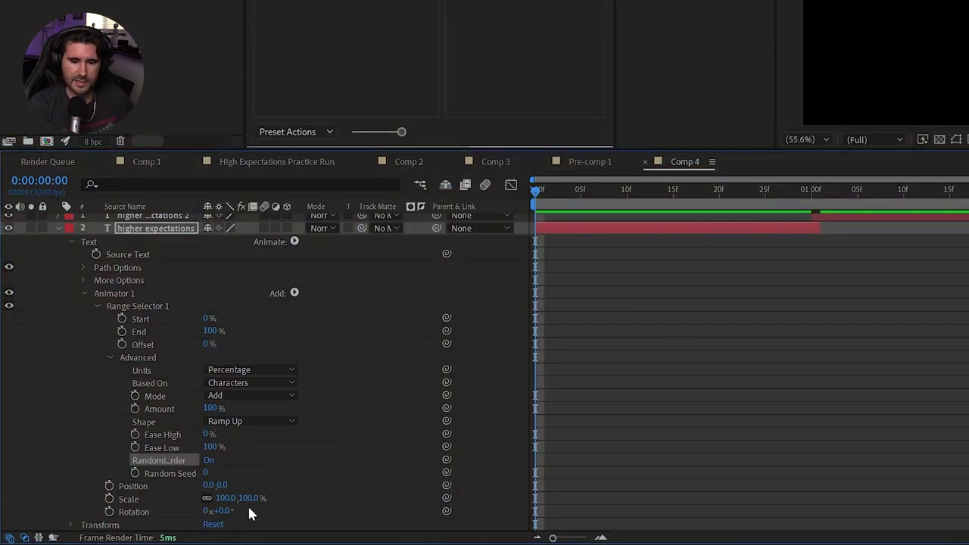
Step: Keyframe Animator 1 Rotation from 0° at 0f to 8 full turns at 01:00f
{"action": "left_click", "coordinate": [109, 512]}
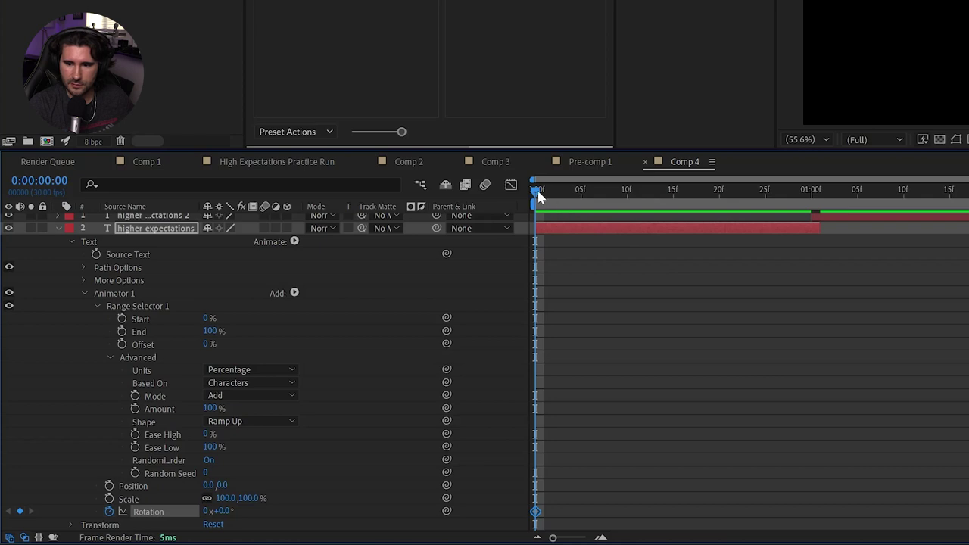
{"action": "left_click_drag", "start_coordinate": [538, 195], "coordinate": [812, 213]}
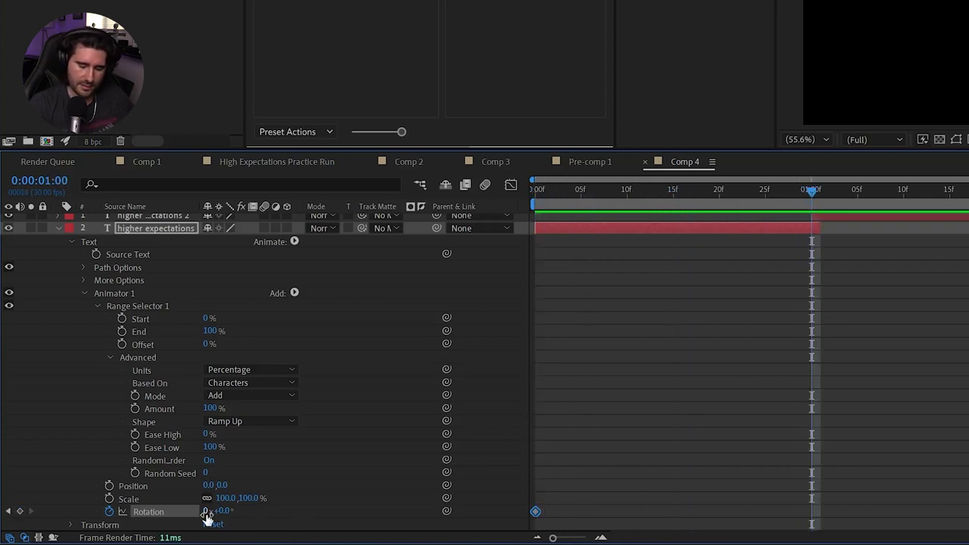
{"action": "key", "text": "Return"}
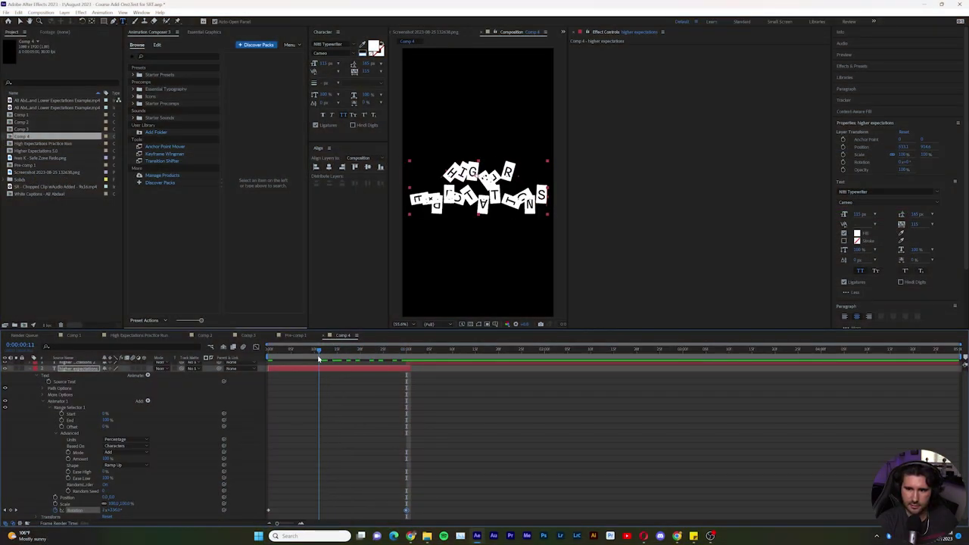
{"action": "mouse_move", "coordinate": [319, 359]}
{"action": "left_mouse_down"}
{"action": "mouse_move", "coordinate": [337, 364]}
{"action": "mouse_move", "coordinate": [281, 357]}
{"action": "mouse_move", "coordinate": [305, 361]}
{"action": "left_mouse_up"}
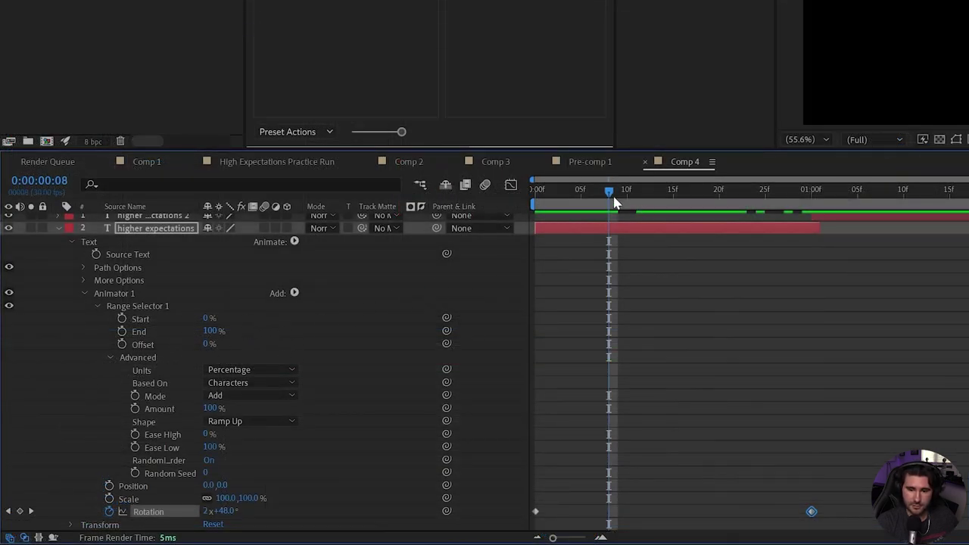
Step: Keyframe Range Selector Offset from -100% at 0f to 100% at 01:00f and play it back
{"action": "key", "text": "Home"}
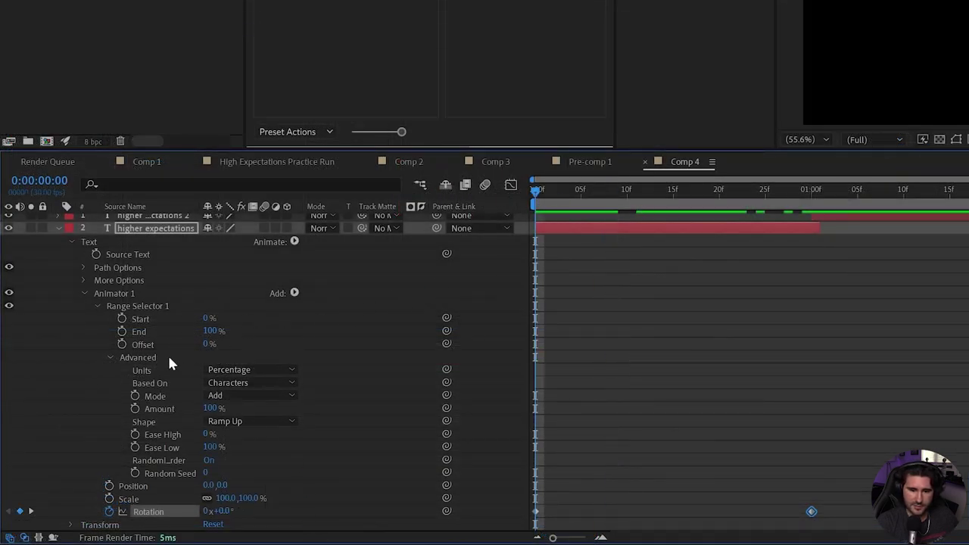
{"action": "left_click", "coordinate": [122, 344]}
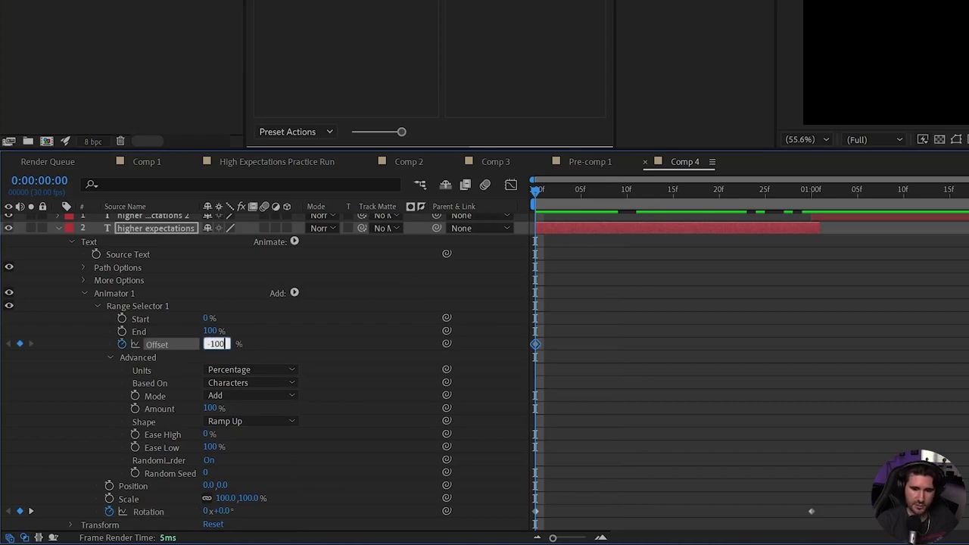
{"action": "left_click", "coordinate": [701, 252]}
{"action": "left_click_drag", "start_coordinate": [790, 190], "coordinate": [811, 190]}
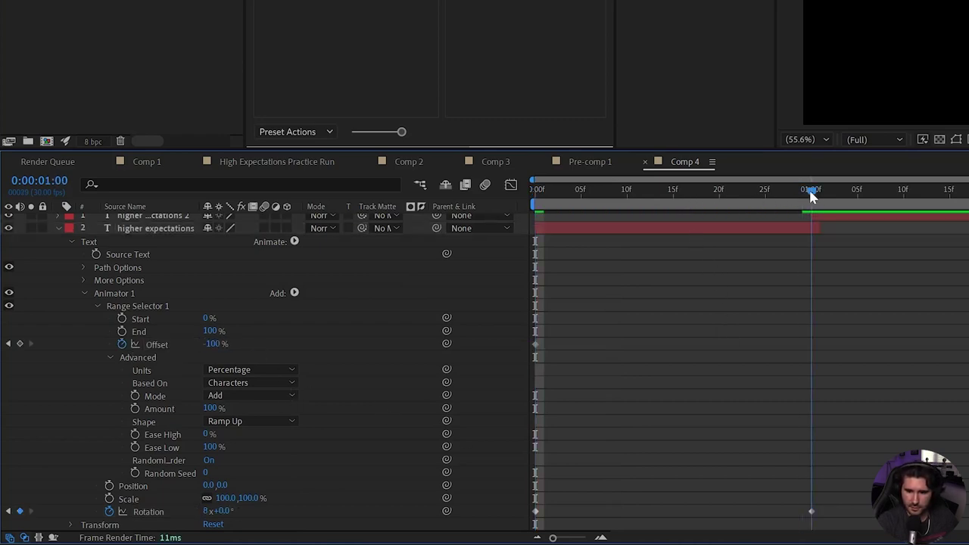
{"action": "left_click", "coordinate": [217, 344]}
{"action": "type", "text": "100"}
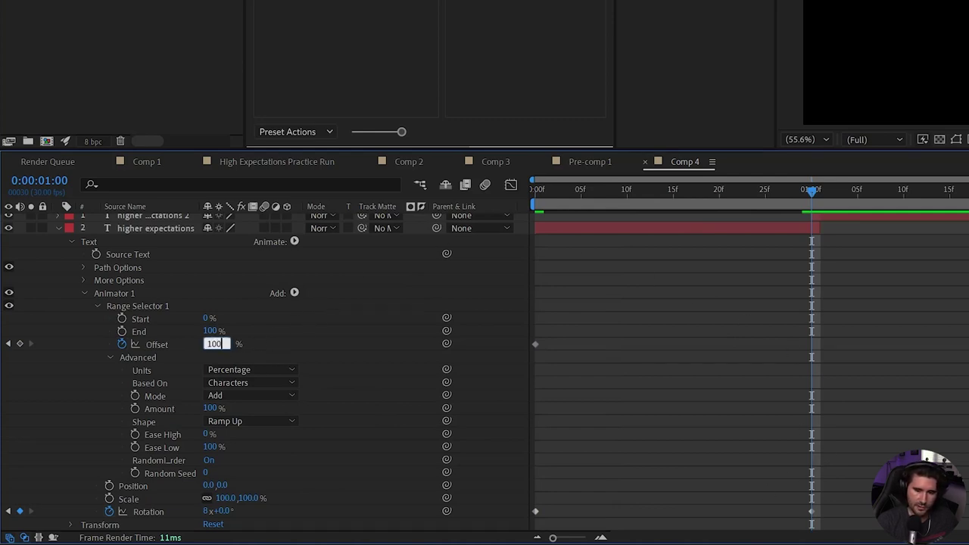
{"action": "key", "text": "Return"}
{"action": "key", "text": "space"}
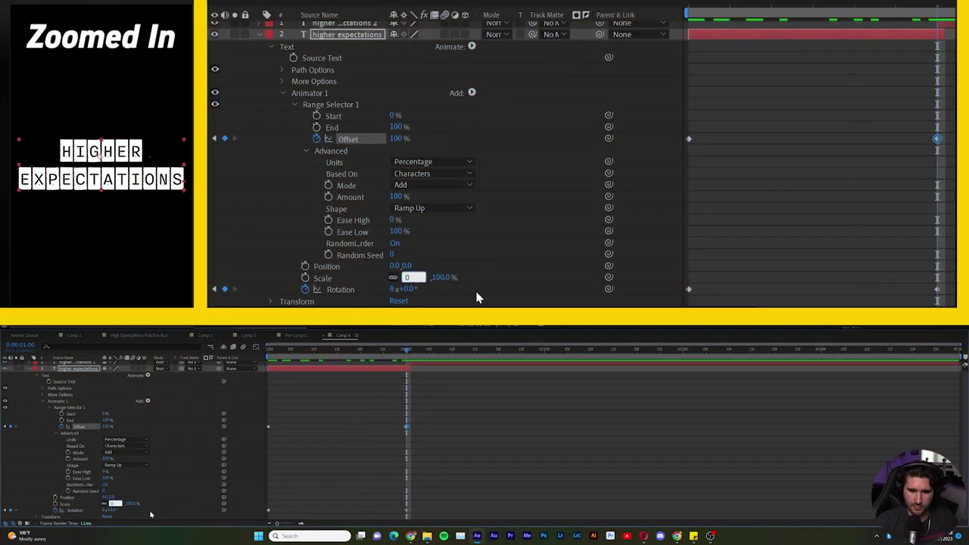
Step: Set the animator Scale to 0% and scrub to check the shrinking letters
{"action": "key", "text": "Return"}
{"action": "left_click_drag", "start_coordinate": [401, 350], "coordinate": [316, 350]}
{"action": "left_click_drag", "start_coordinate": [338, 349], "coordinate": [340, 353]}
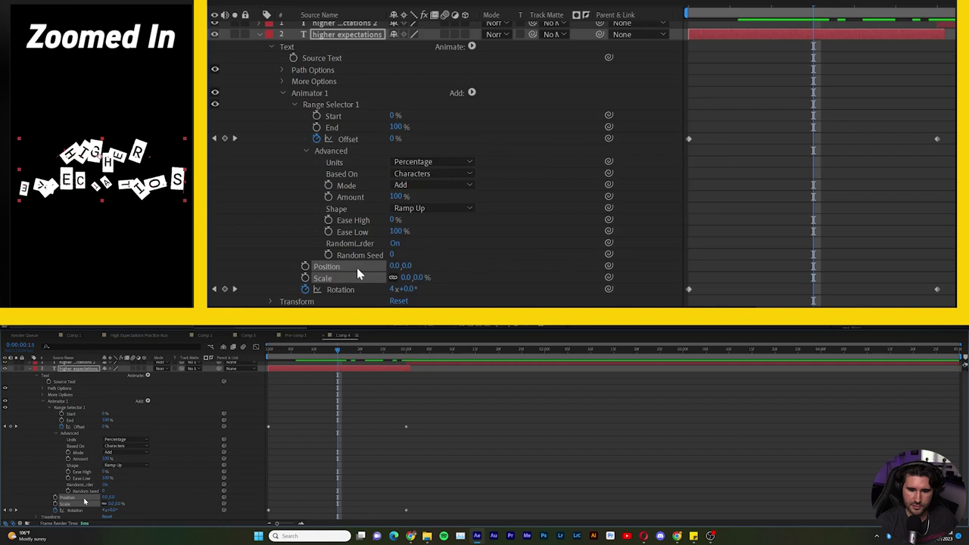
Step: Set the animator Position to 0,1000 and preview the letters rising into place
{"action": "left_click_drag", "start_coordinate": [114, 497], "coordinate": [282, 359]}
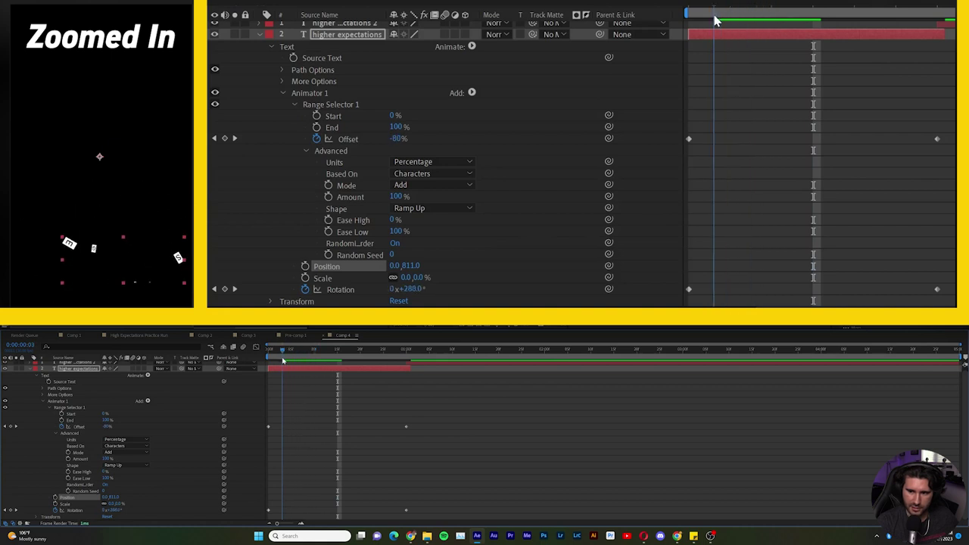
{"action": "left_click", "coordinate": [117, 498]}
{"action": "type", "text": "1000"}
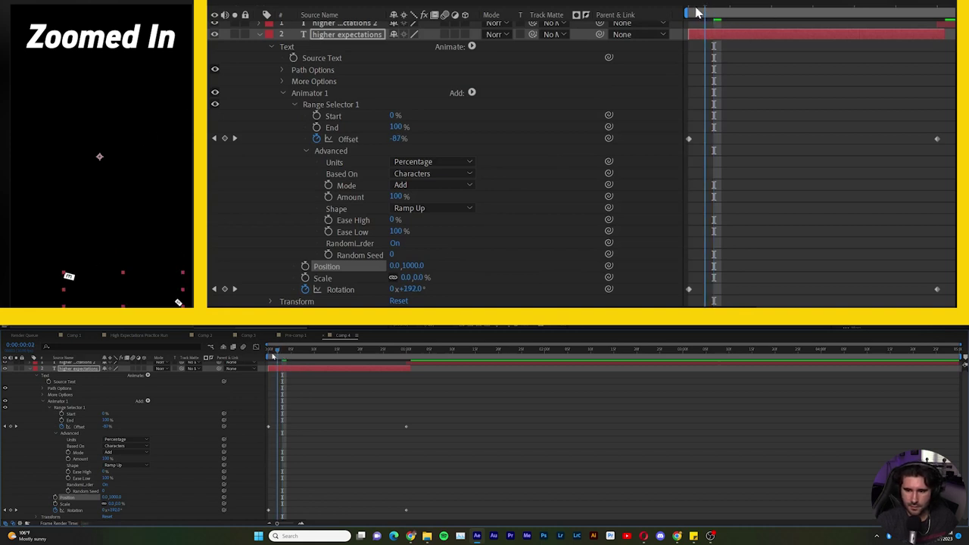
{"action": "left_click_drag", "start_coordinate": [273, 356], "coordinate": [269, 357]}
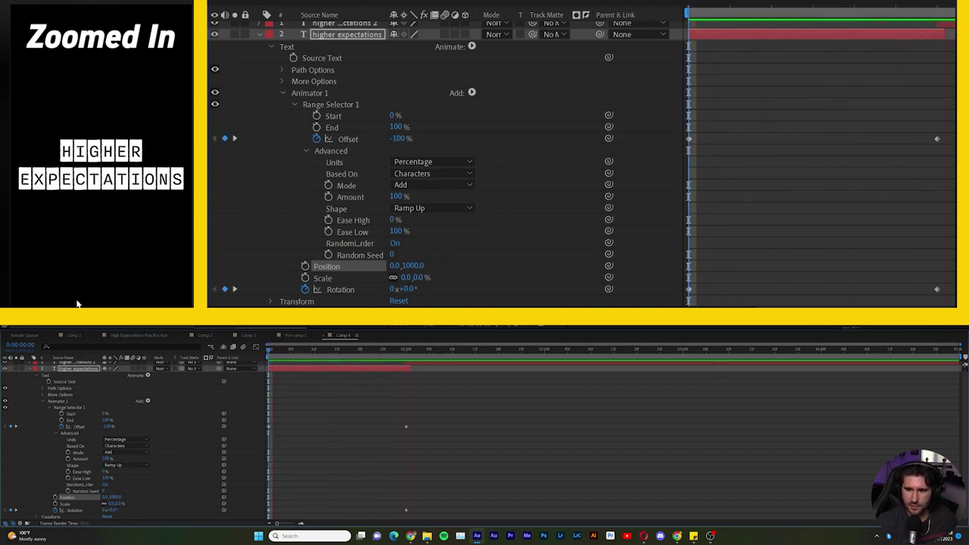
{"action": "left_click_drag", "start_coordinate": [269, 349], "coordinate": [351, 362]}
{"action": "key", "text": "space"}
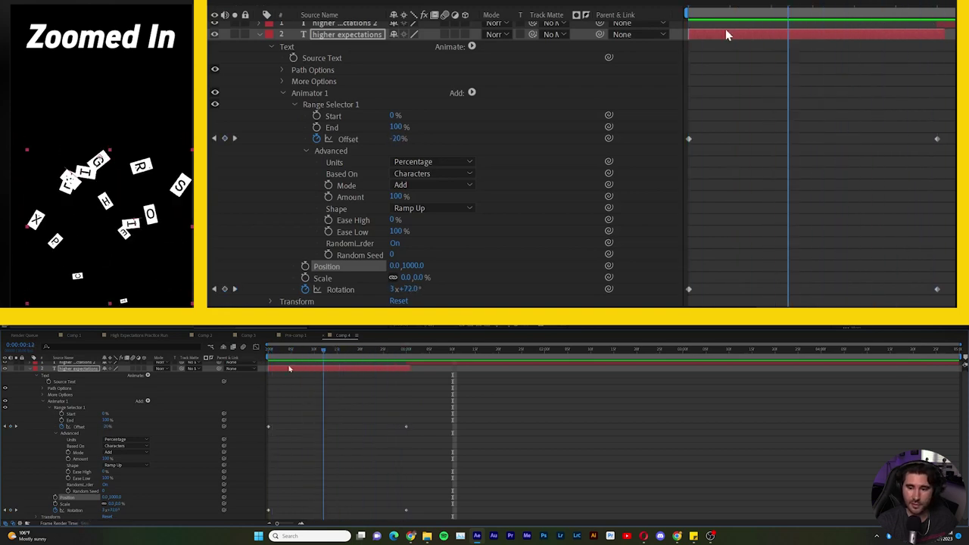
Step: Apply the Turbulent & Posterize Time user preset to the higher expectations 2 layer
{"action": "left_click", "coordinate": [442, 366]}
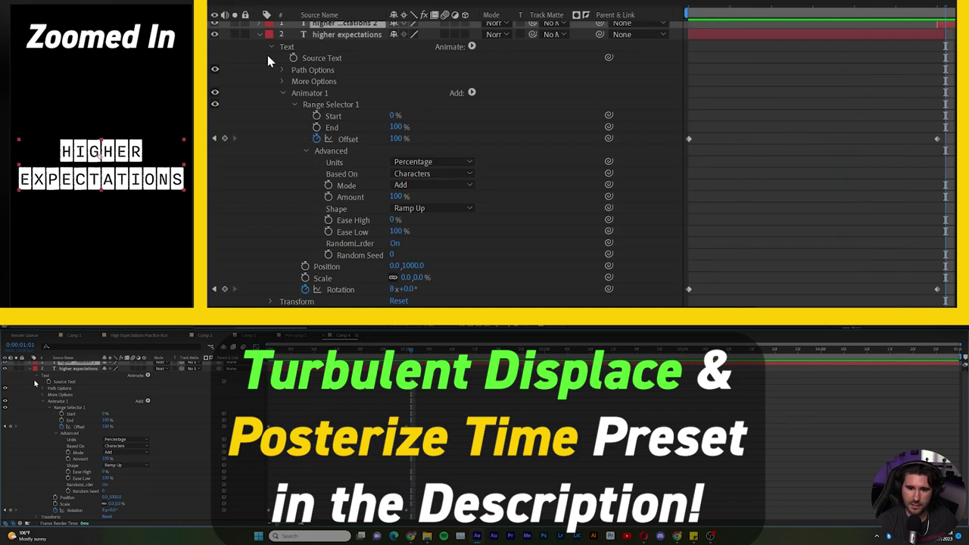
{"action": "left_click", "coordinate": [259, 34]}
{"action": "left_click", "coordinate": [260, 26]}
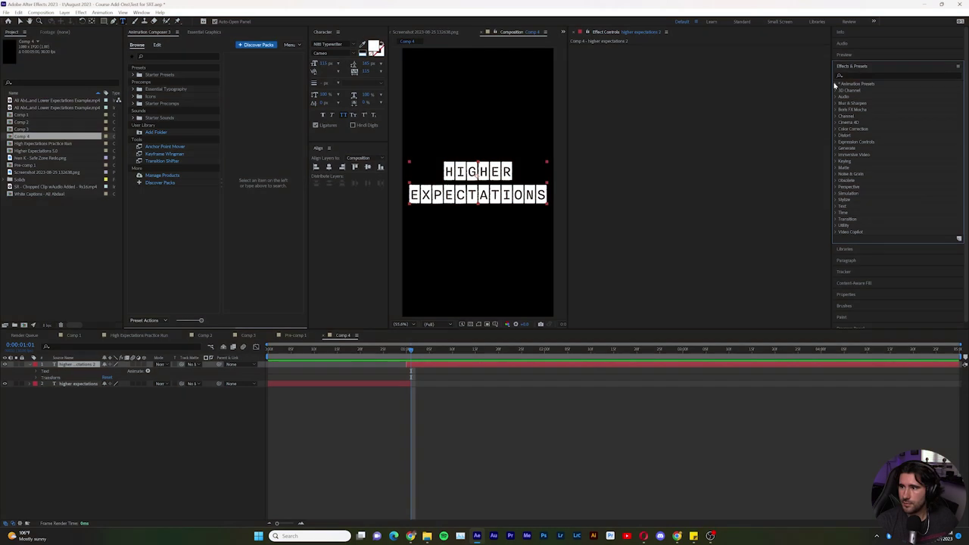
{"action": "left_click", "coordinate": [841, 84]}
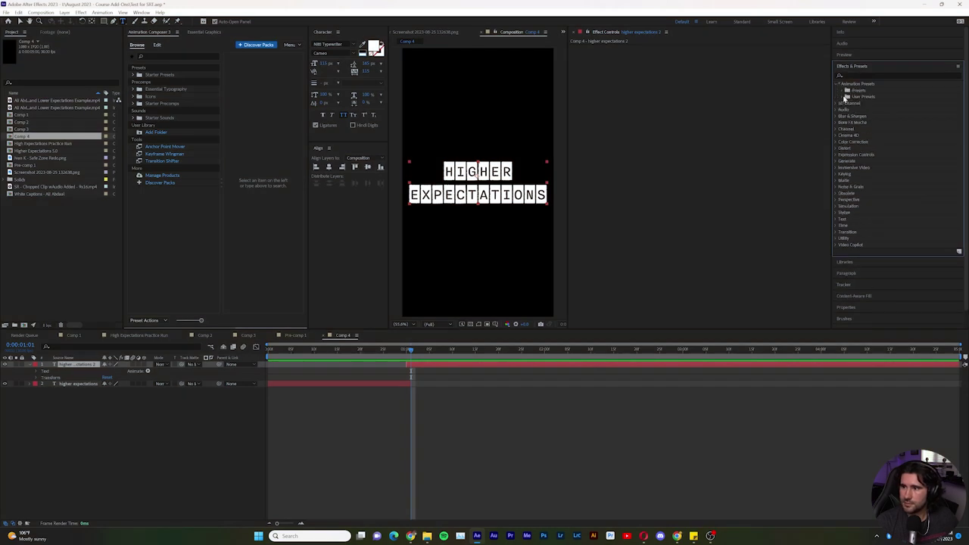
{"action": "left_click", "coordinate": [846, 96]}
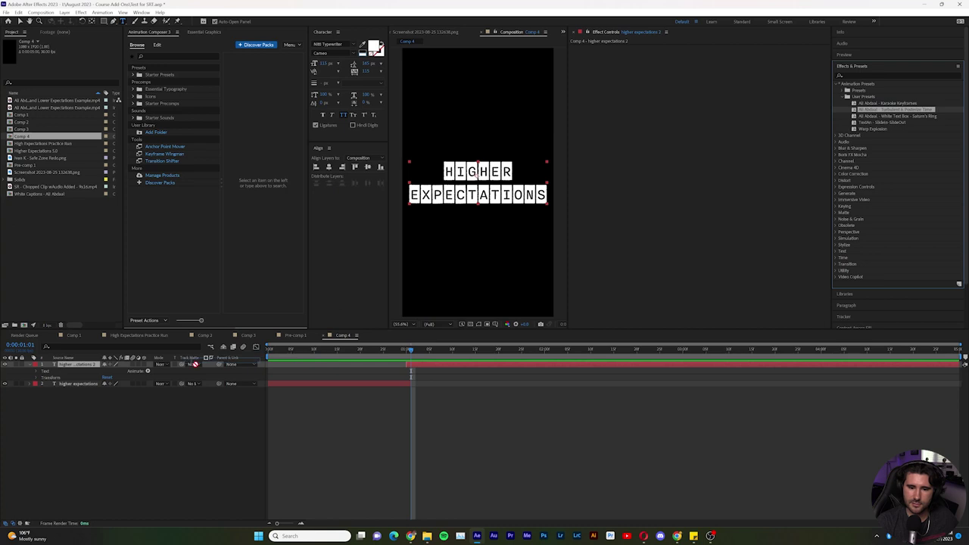
{"action": "left_click_drag", "start_coordinate": [112, 366], "coordinate": [112, 366]}
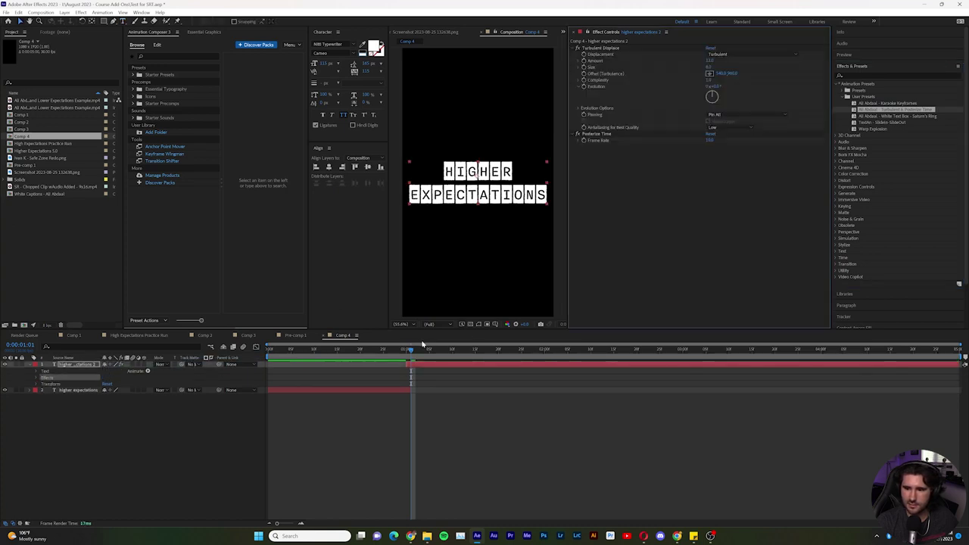
Step: Scrub from the start and preview the shuffle-in and jitter animation
{"action": "left_click_drag", "start_coordinate": [422, 345], "coordinate": [256, 369]}
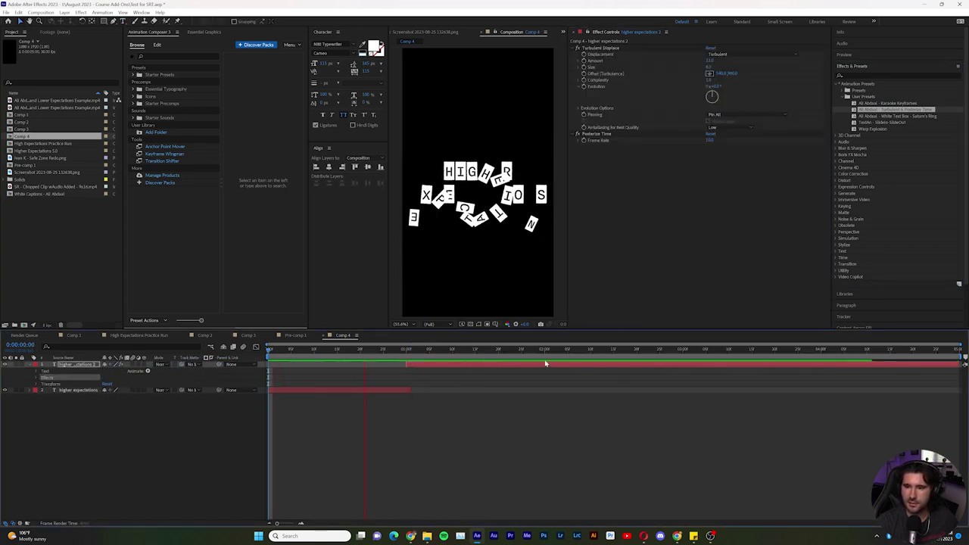
{"action": "left_click_drag", "start_coordinate": [364, 360], "coordinate": [388, 356]}
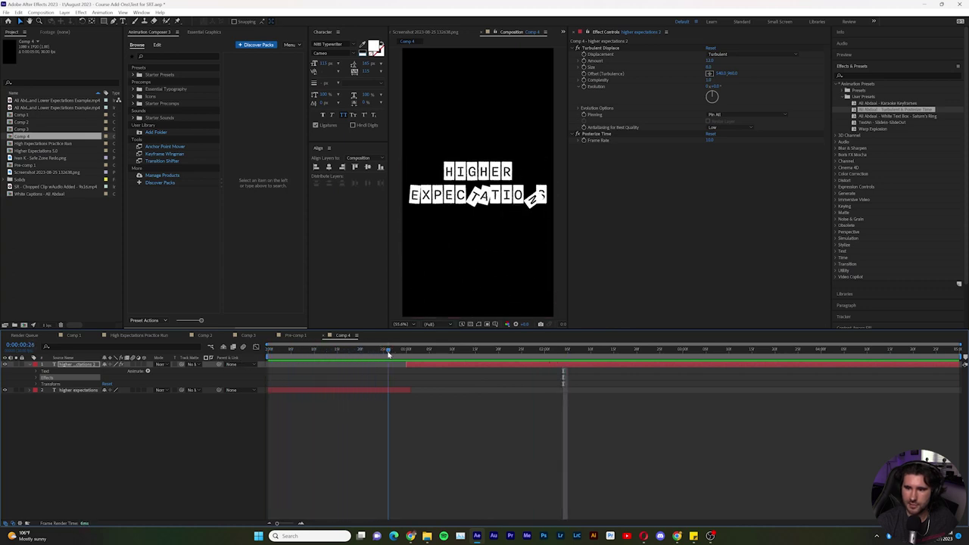
{"action": "key", "text": "space"}
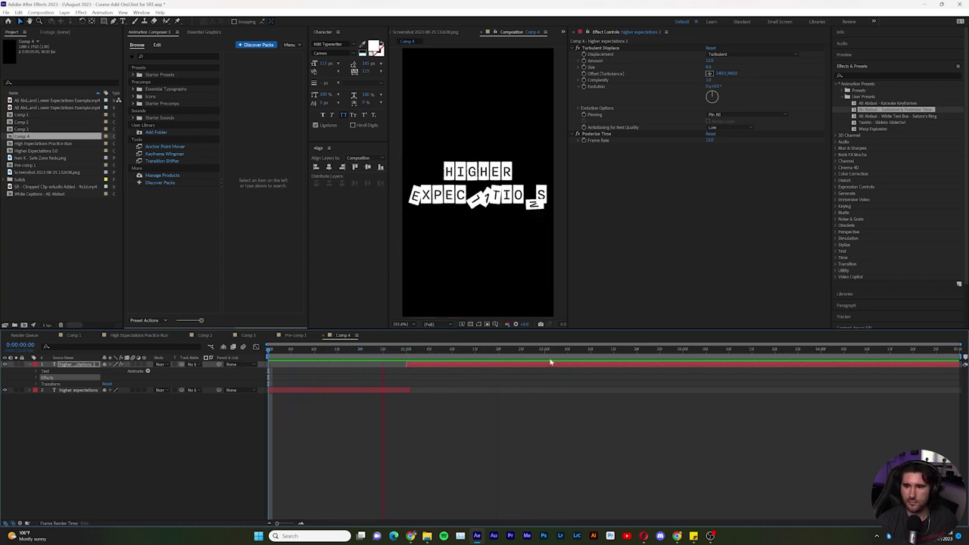
{"action": "key", "text": "space"}
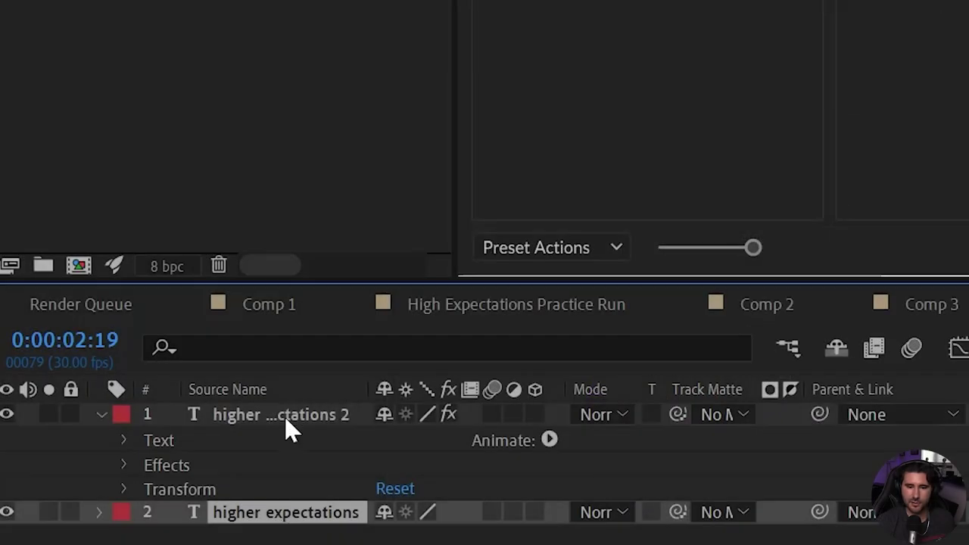
Step: Precompose both HIGHER EXPECTATIONS text layers into Pre-comp 2
{"action": "left_click", "coordinate": [285, 418], "text": "shift"}
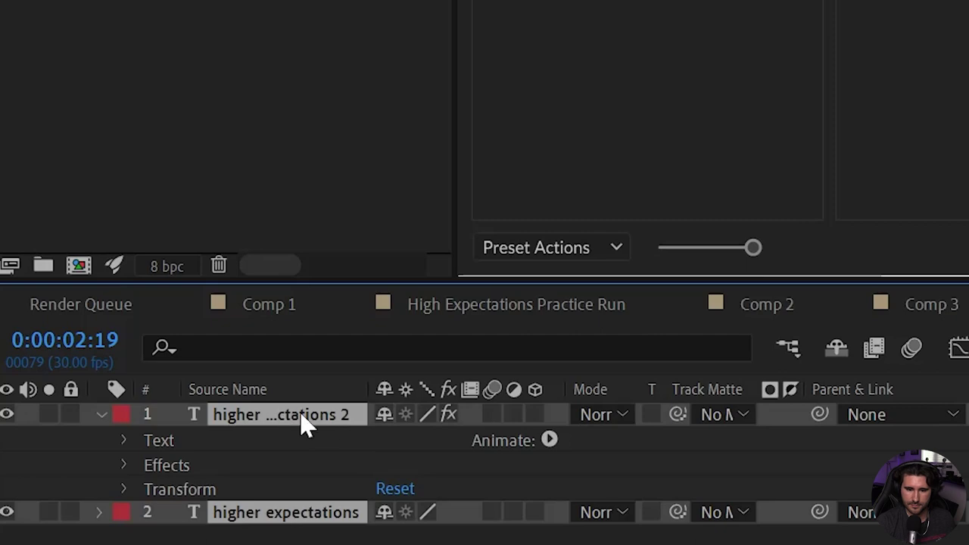
{"action": "right_click", "coordinate": [307, 421]}
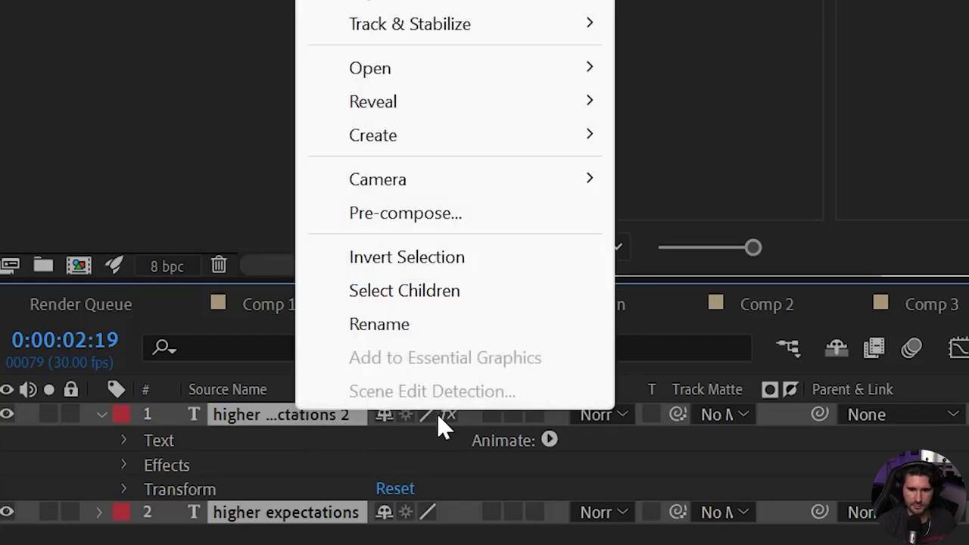
{"action": "left_click", "coordinate": [512, 212]}
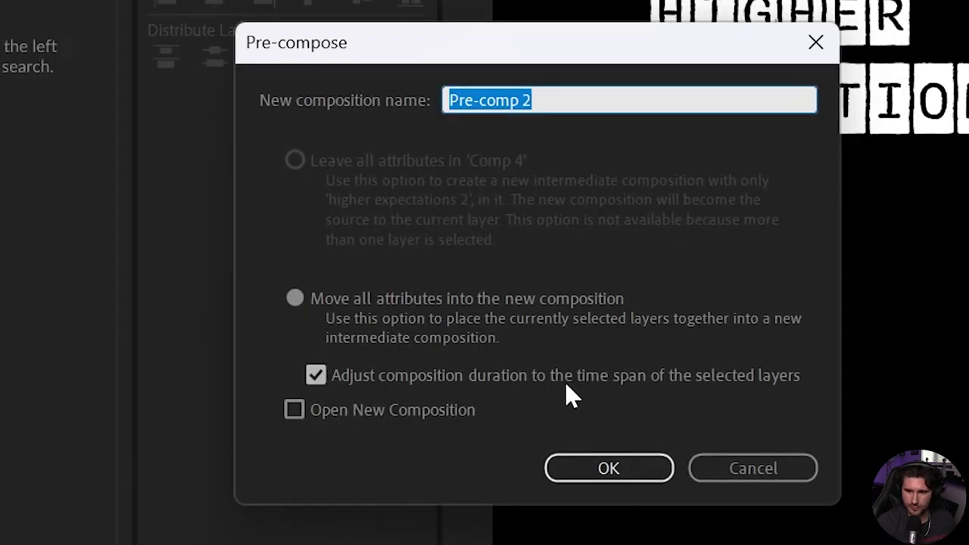
{"action": "left_click", "coordinate": [608, 474]}
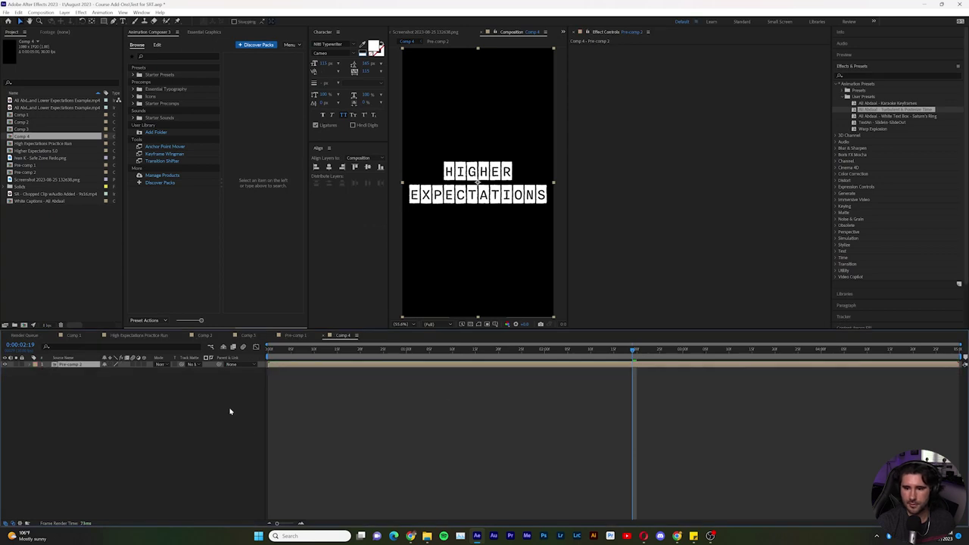
Step: Scrub until the letters spell HIGHER EXPECTATIONS, then add a Position keyframe at 02:00
{"action": "left_click_drag", "start_coordinate": [357, 357], "coordinate": [38, 396]}
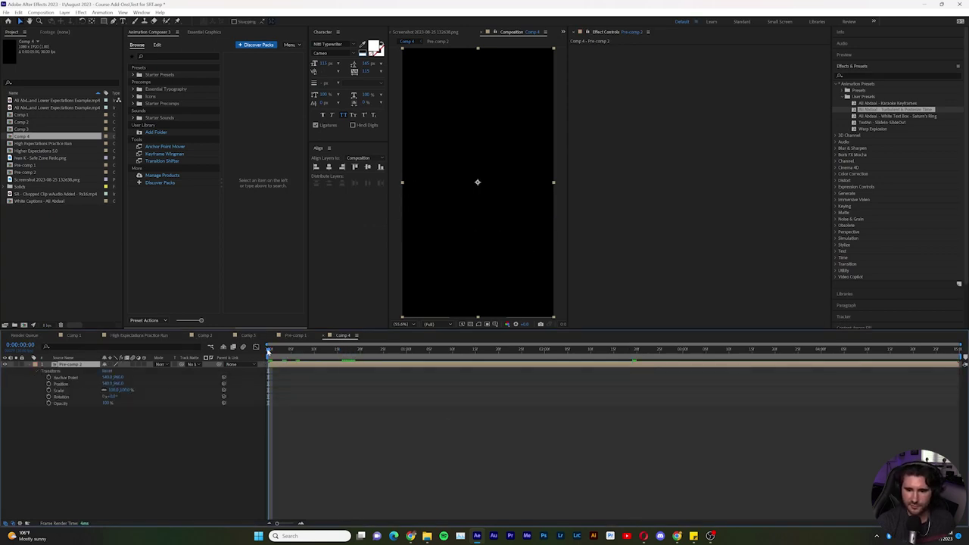
{"action": "left_click_drag", "start_coordinate": [288, 353], "coordinate": [381, 359]}
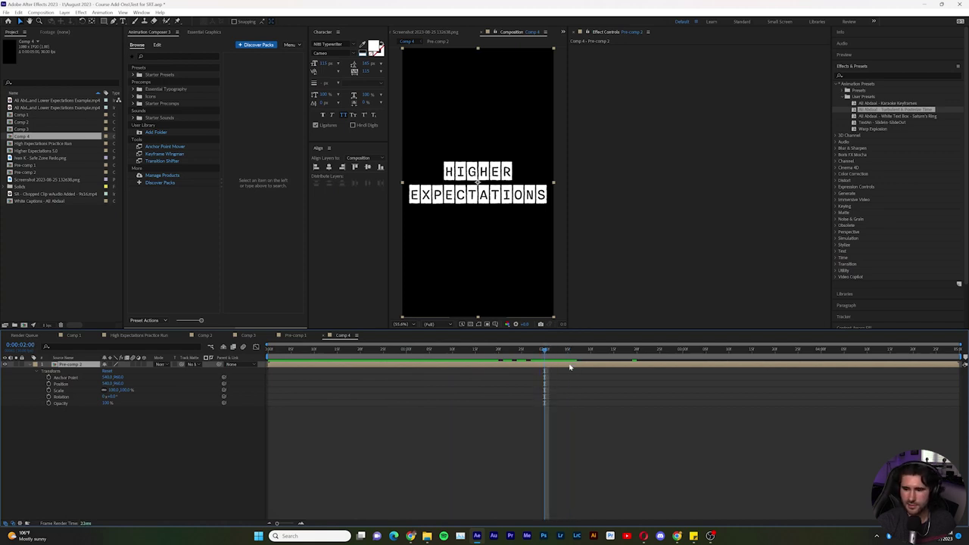
{"action": "left_click", "coordinate": [49, 384]}
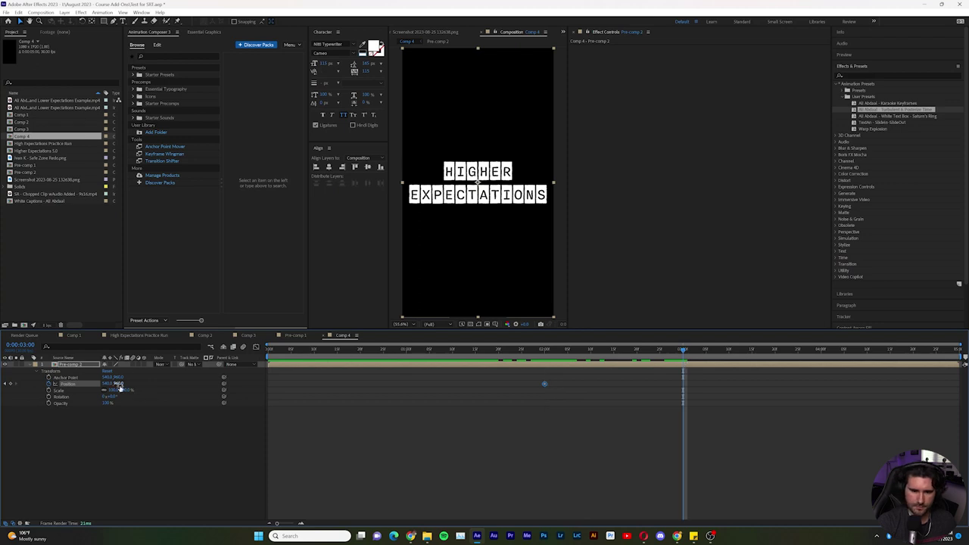
Step: Drag Pre-comp 2 toward the top of the frame at 03:00, then select both Position keyframes
{"action": "left_click_drag", "start_coordinate": [478, 182], "coordinate": [478, 113]}
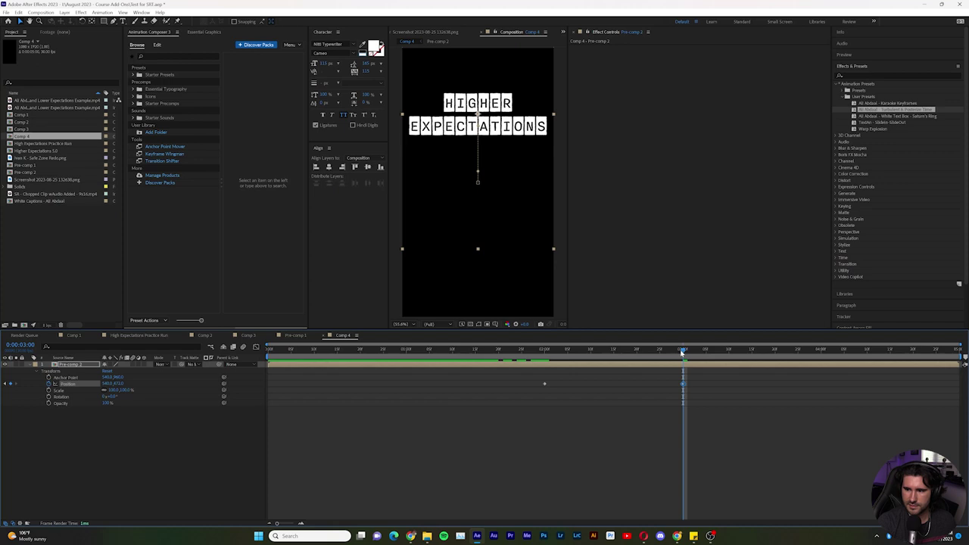
{"action": "left_click_drag", "start_coordinate": [682, 352], "coordinate": [484, 352]}
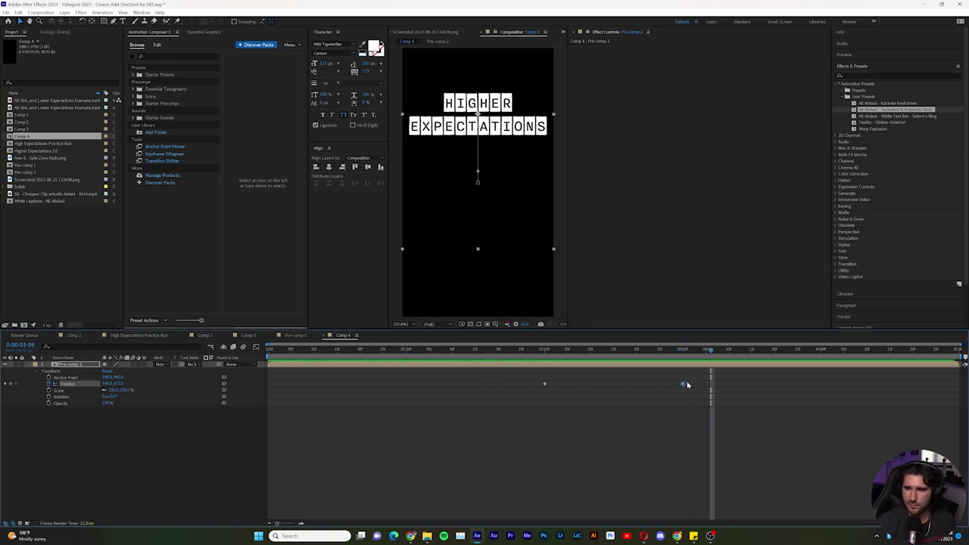
{"action": "left_click", "coordinate": [644, 379]}
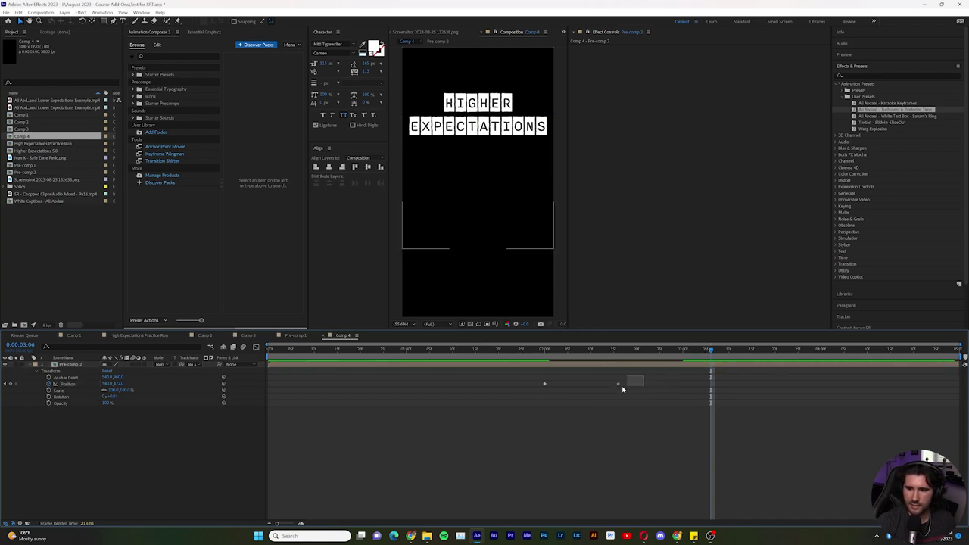
{"action": "left_click_drag", "start_coordinate": [623, 389], "coordinate": [539, 401]}
{"action": "right_click", "coordinate": [543, 386]}
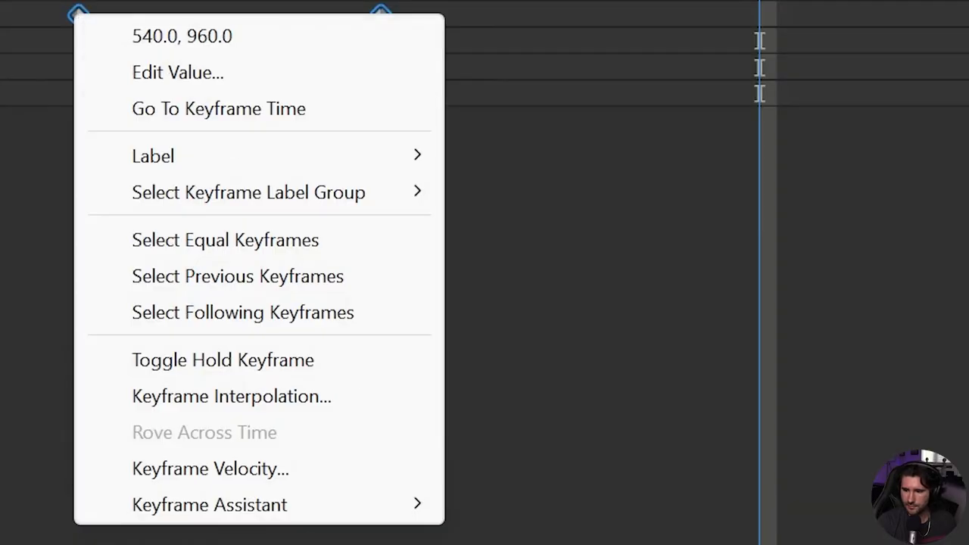
Step: Apply Easy Ease to both Position keyframes and preview the smoothed upward move
{"action": "mouse_move", "coordinate": [592, 511]}
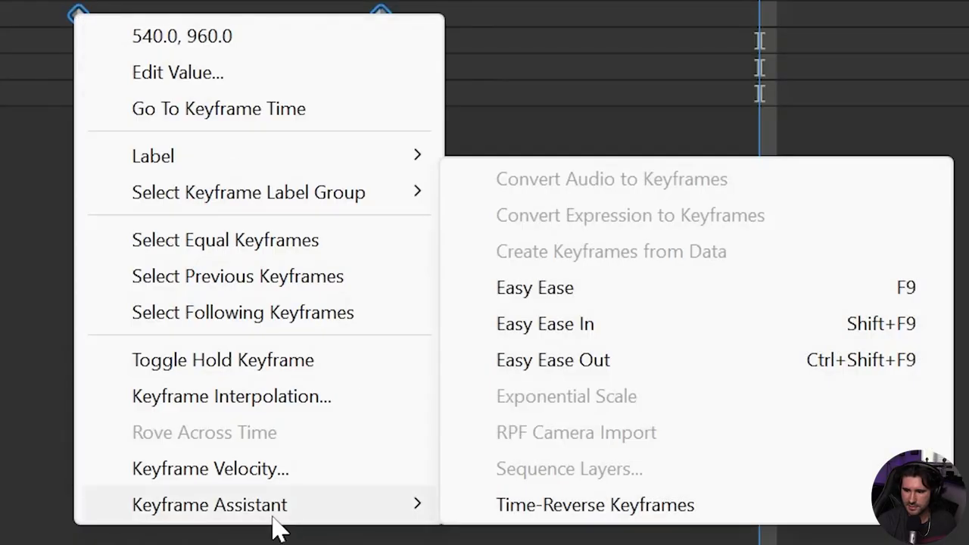
{"action": "left_click", "coordinate": [723, 305]}
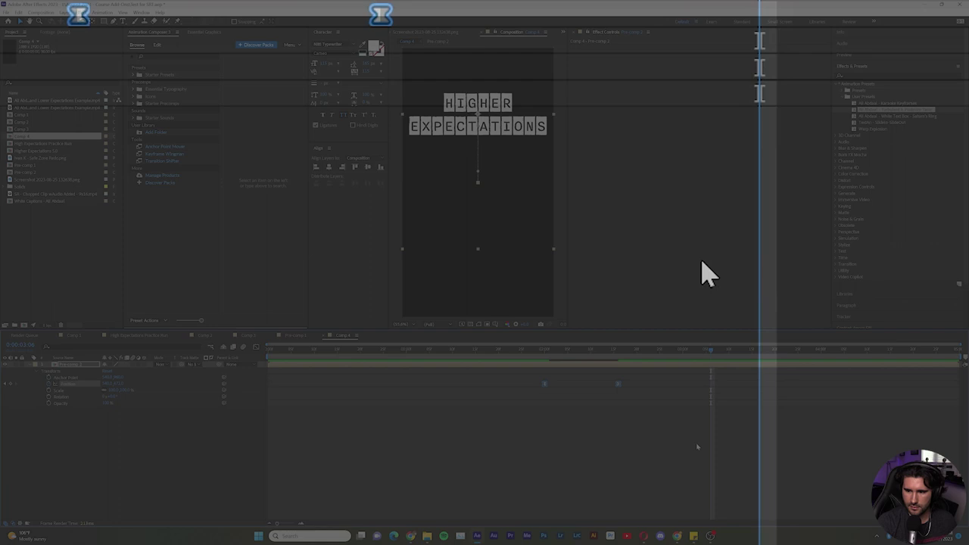
{"action": "left_click_drag", "start_coordinate": [714, 350], "coordinate": [378, 354]}
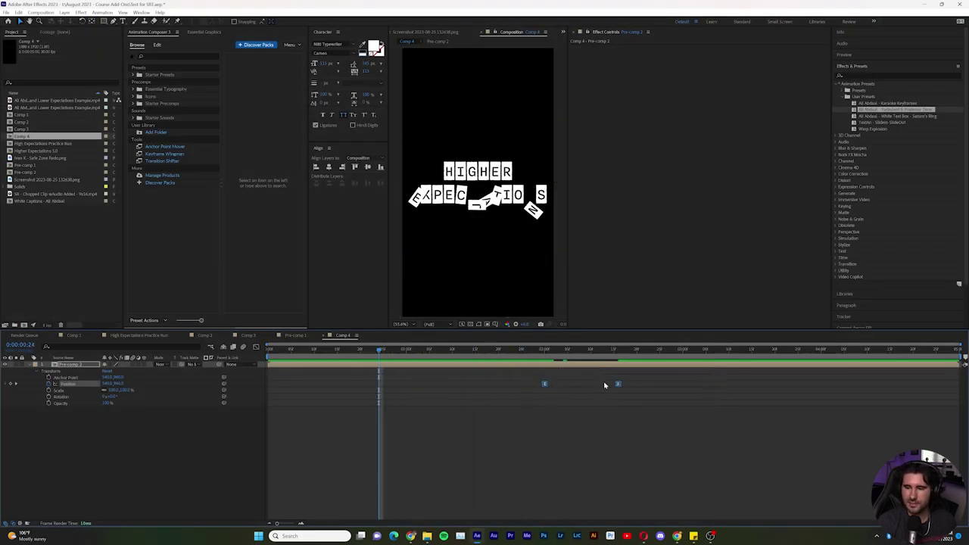
{"action": "key", "text": "space"}
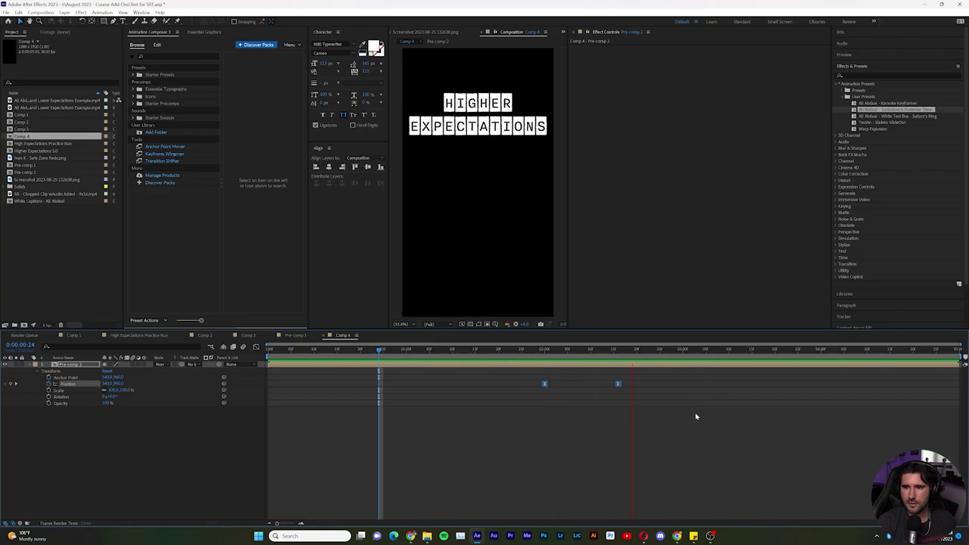